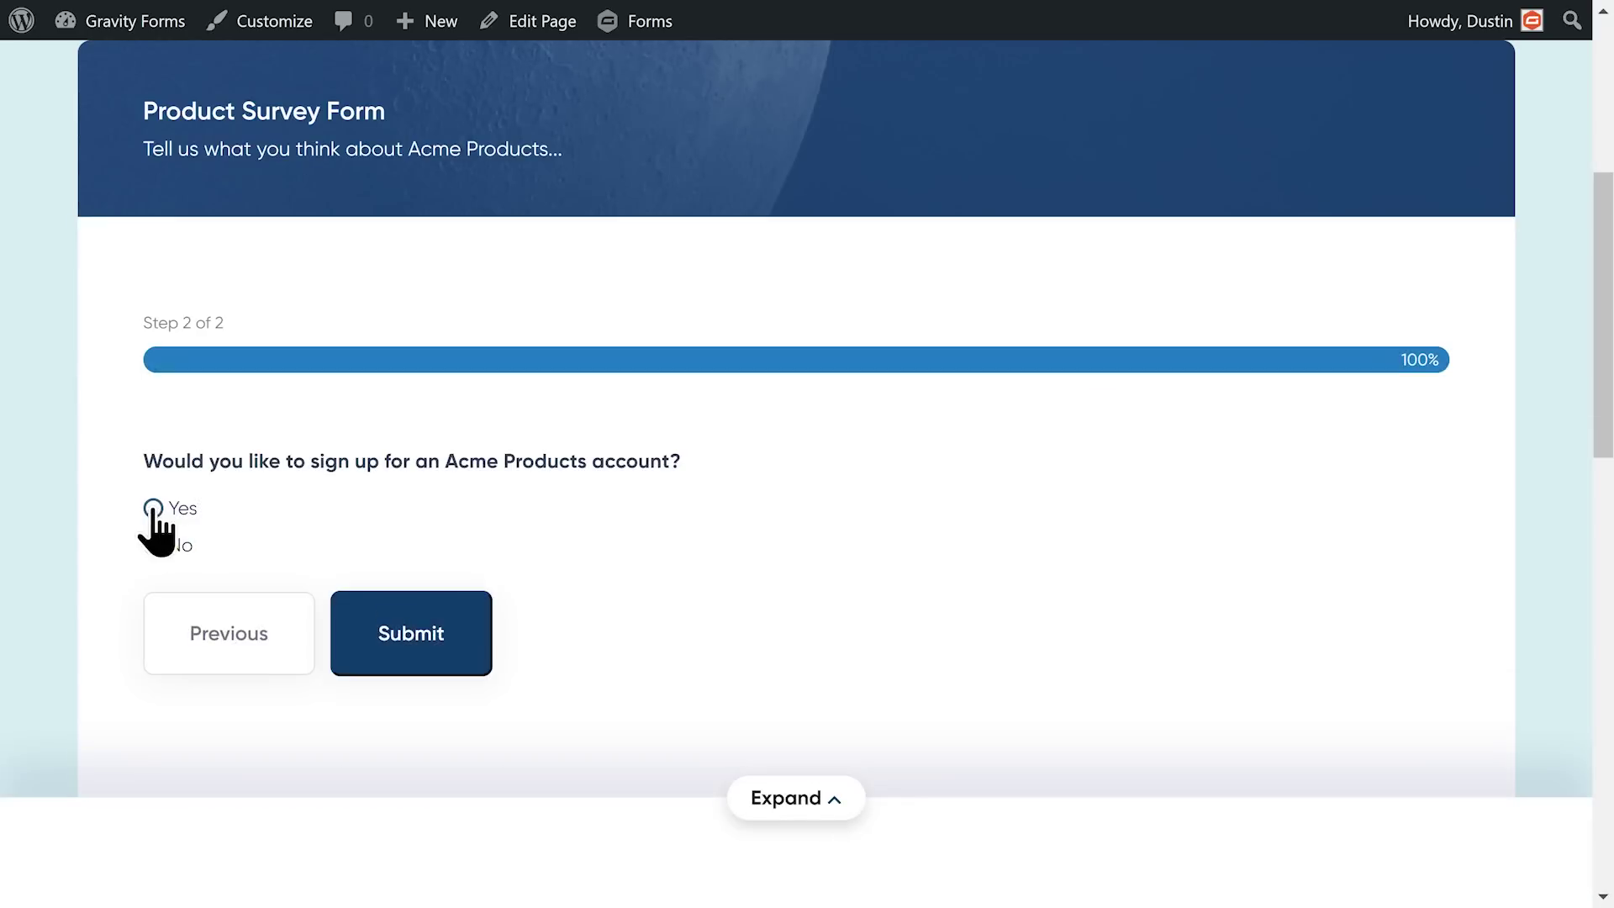
# Step: In the survey preview, answer Yes to show the account fields, then toggle Payment Form and Donation Form
pyautogui.click(153, 508)
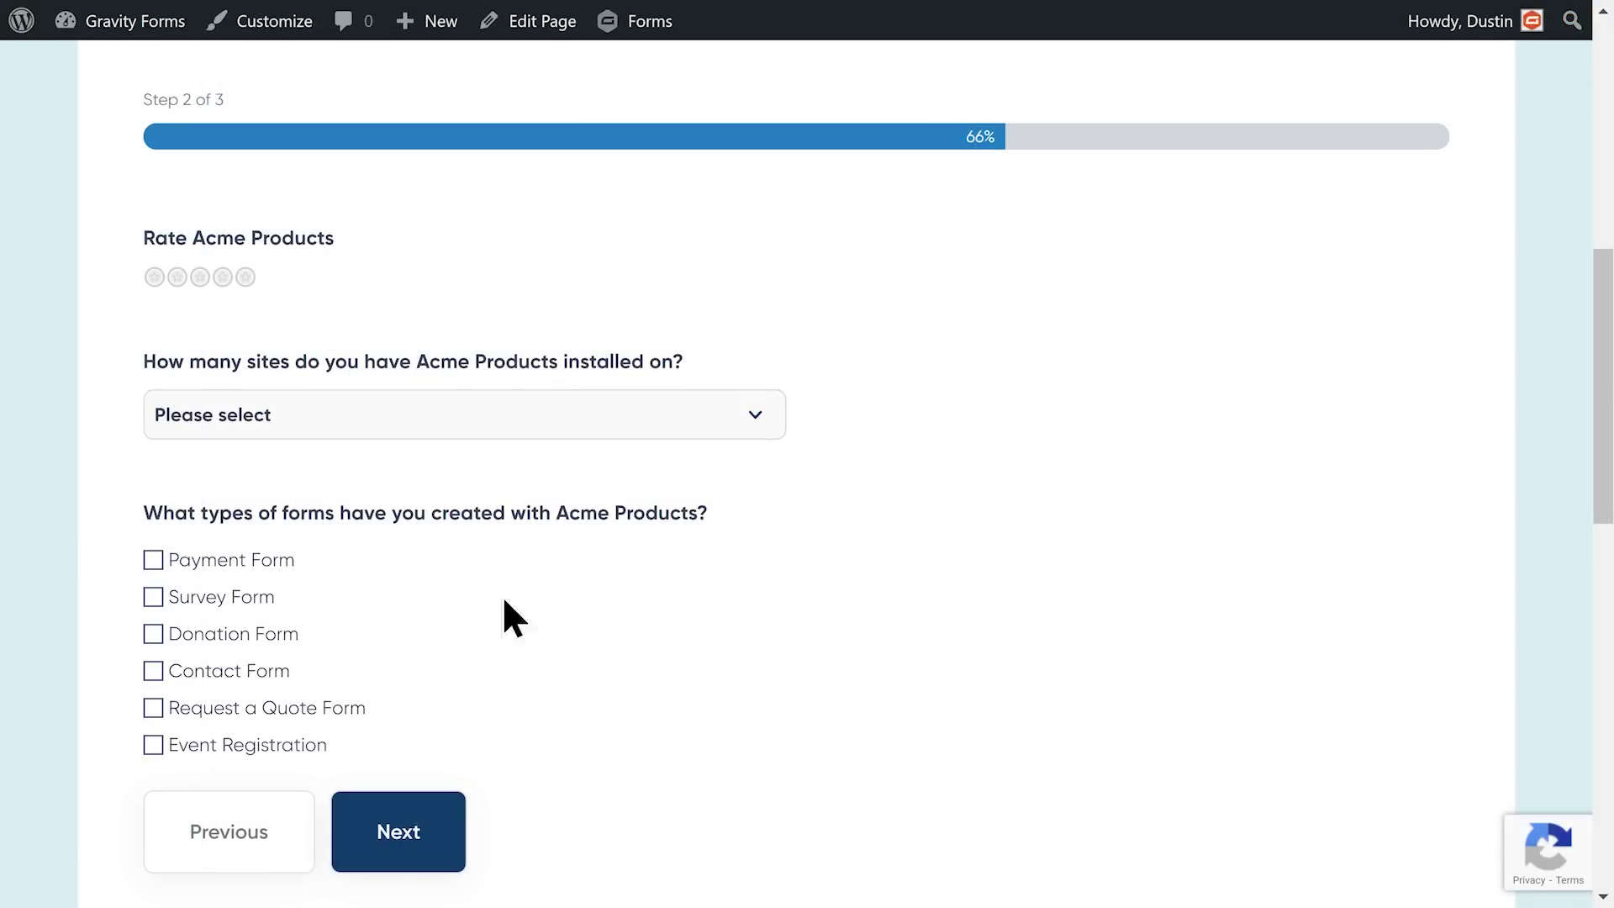
pyautogui.click(234, 559)
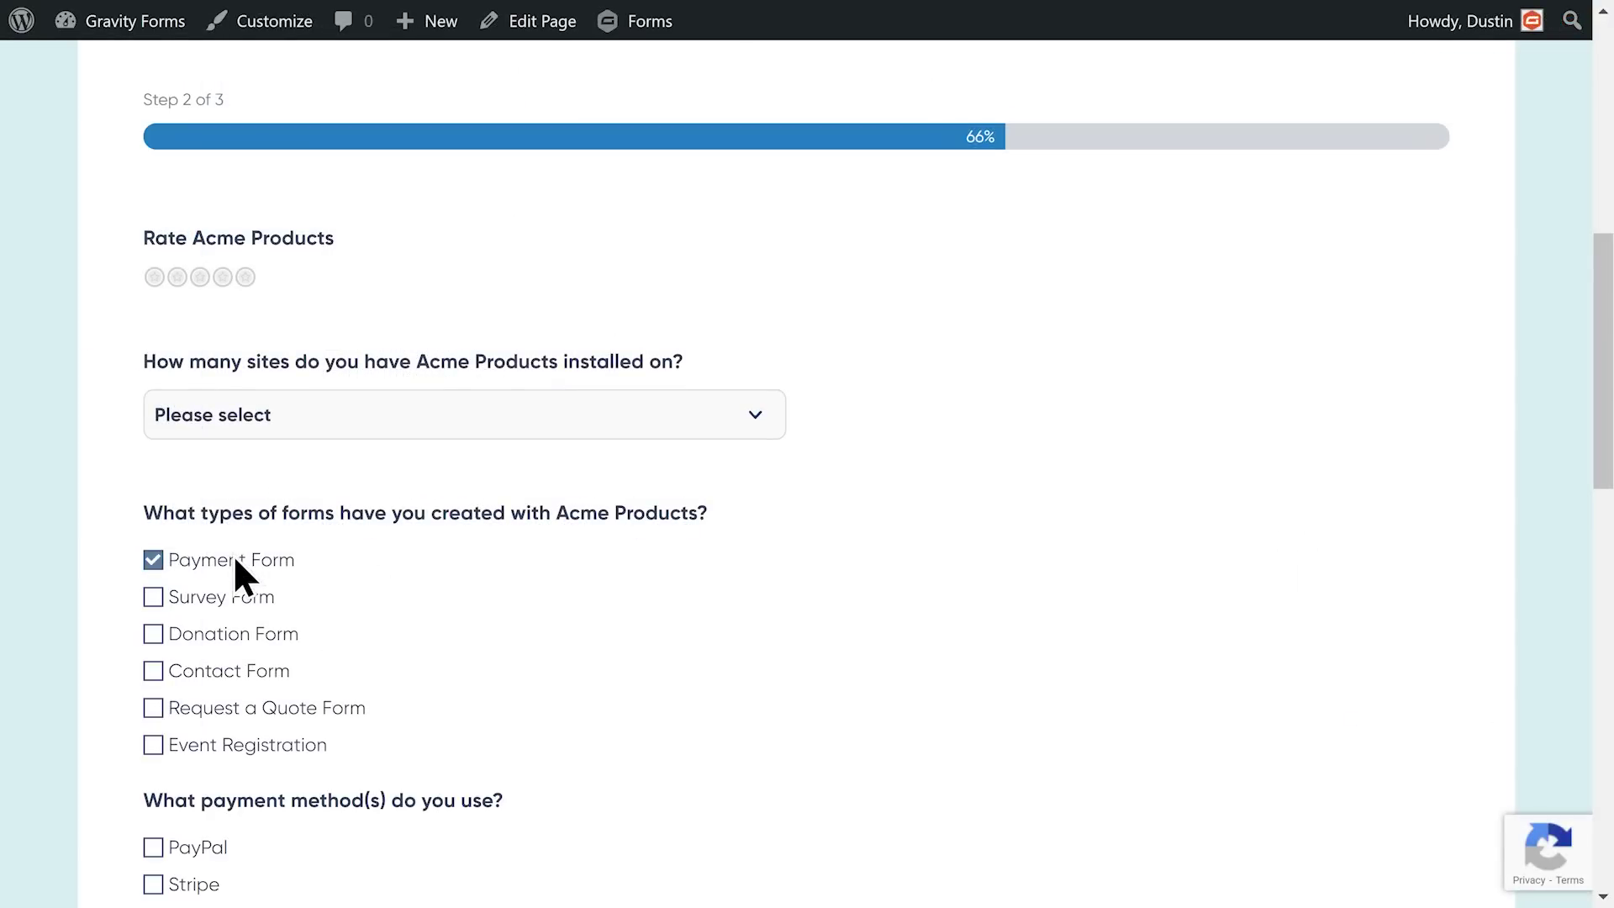
pyautogui.click(234, 558)
pyautogui.click(267, 631)
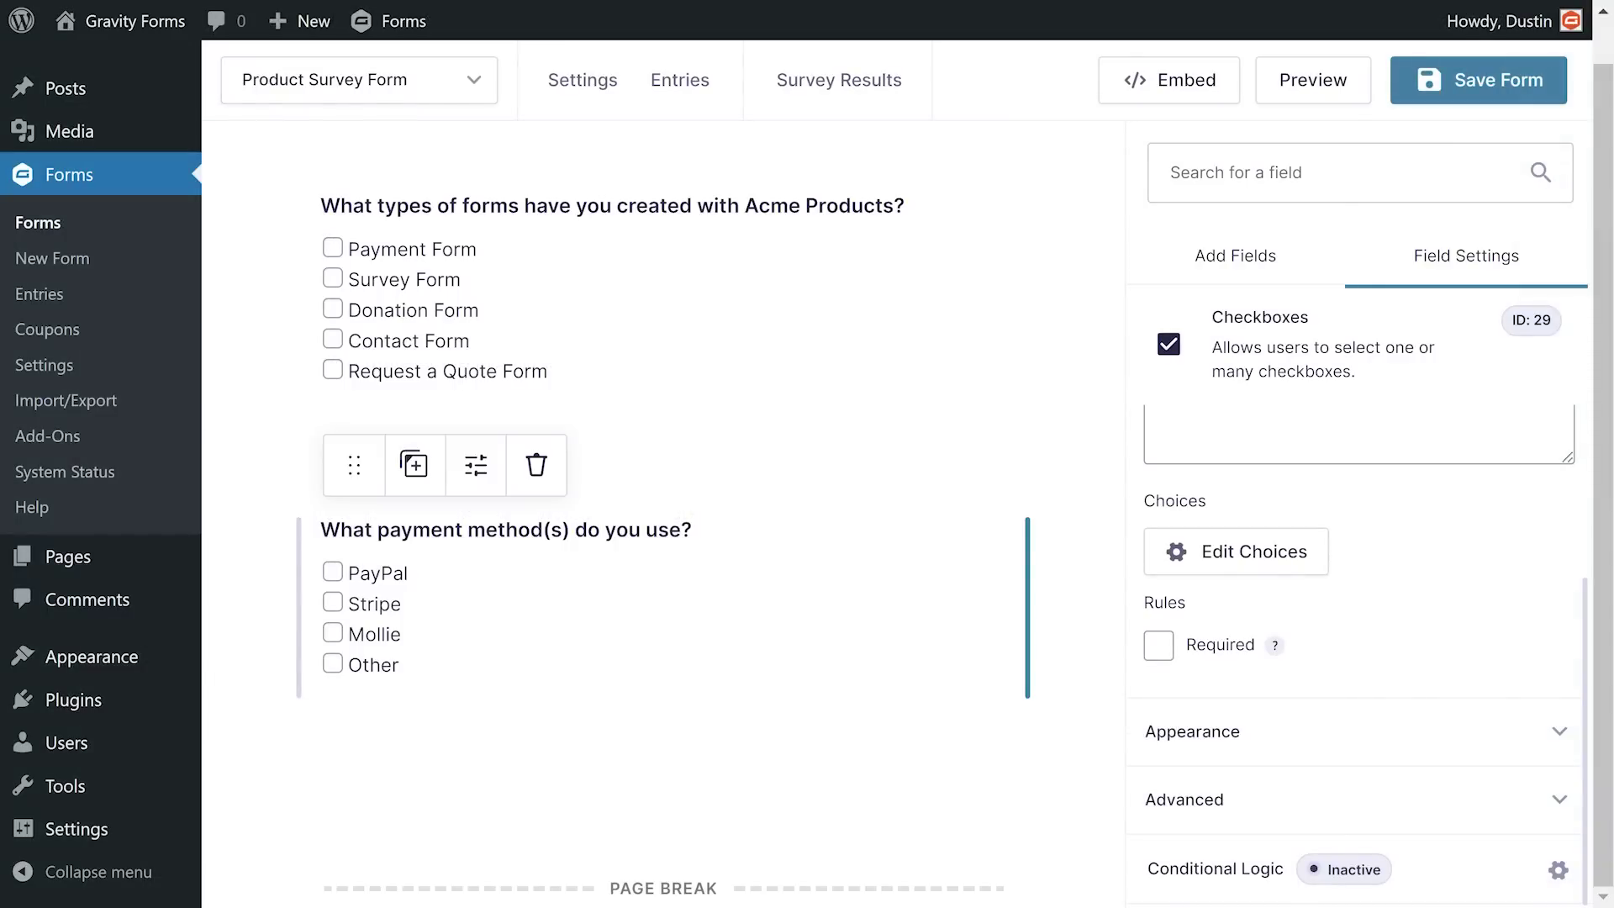
# Step: Enable conditional logic on the payment-method question, set to Show if Any rule matches
pyautogui.click(1407, 871)
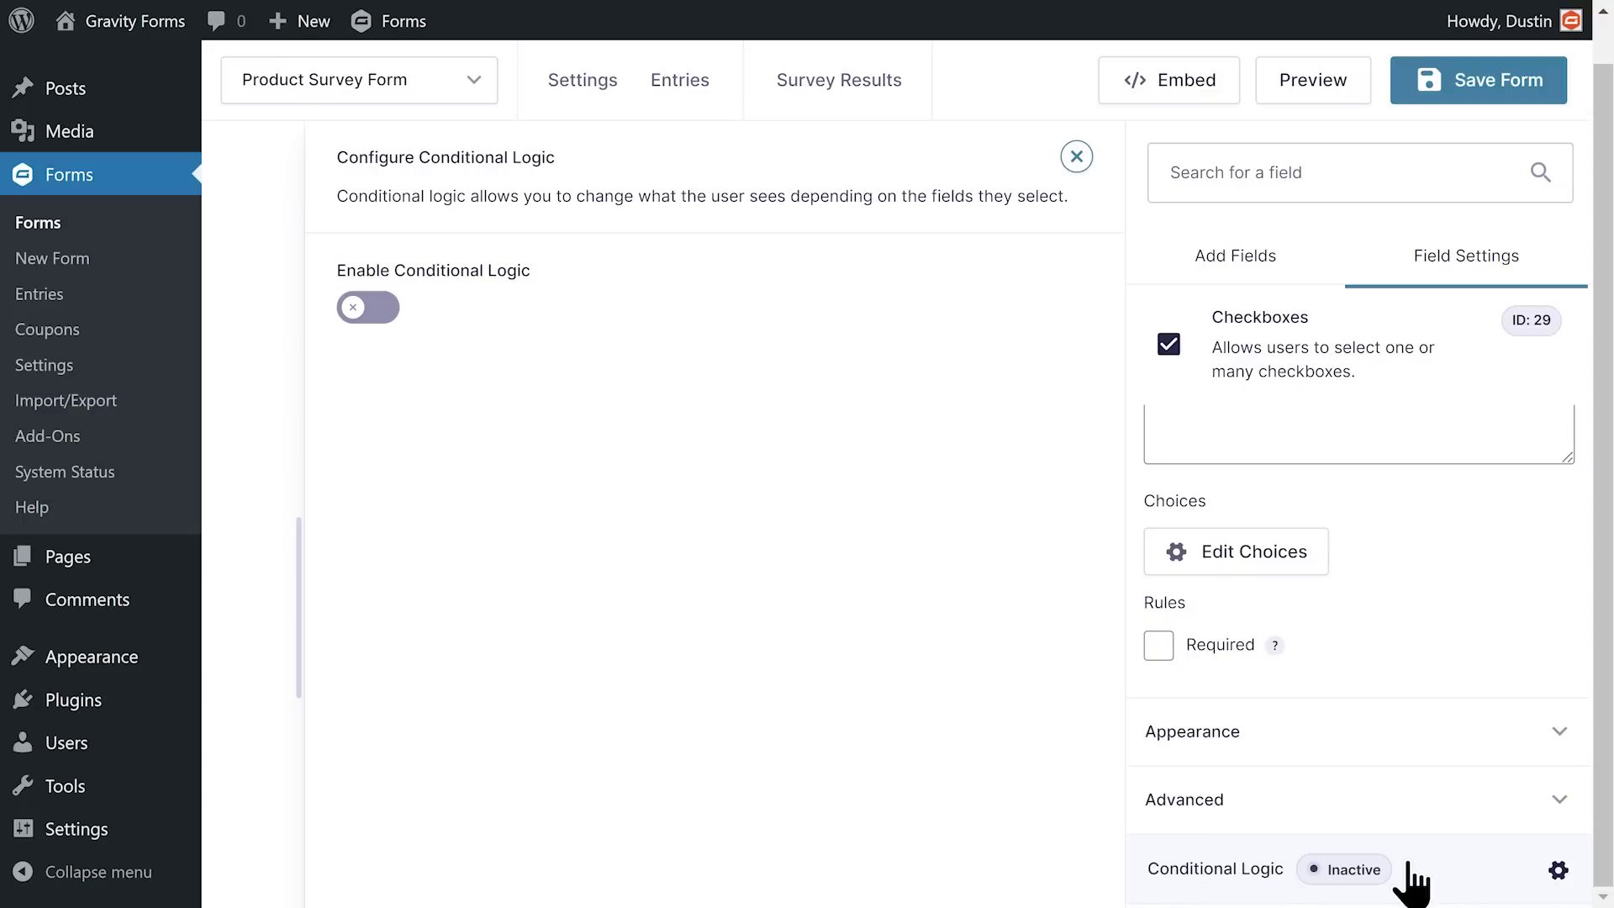
pyautogui.click(368, 313)
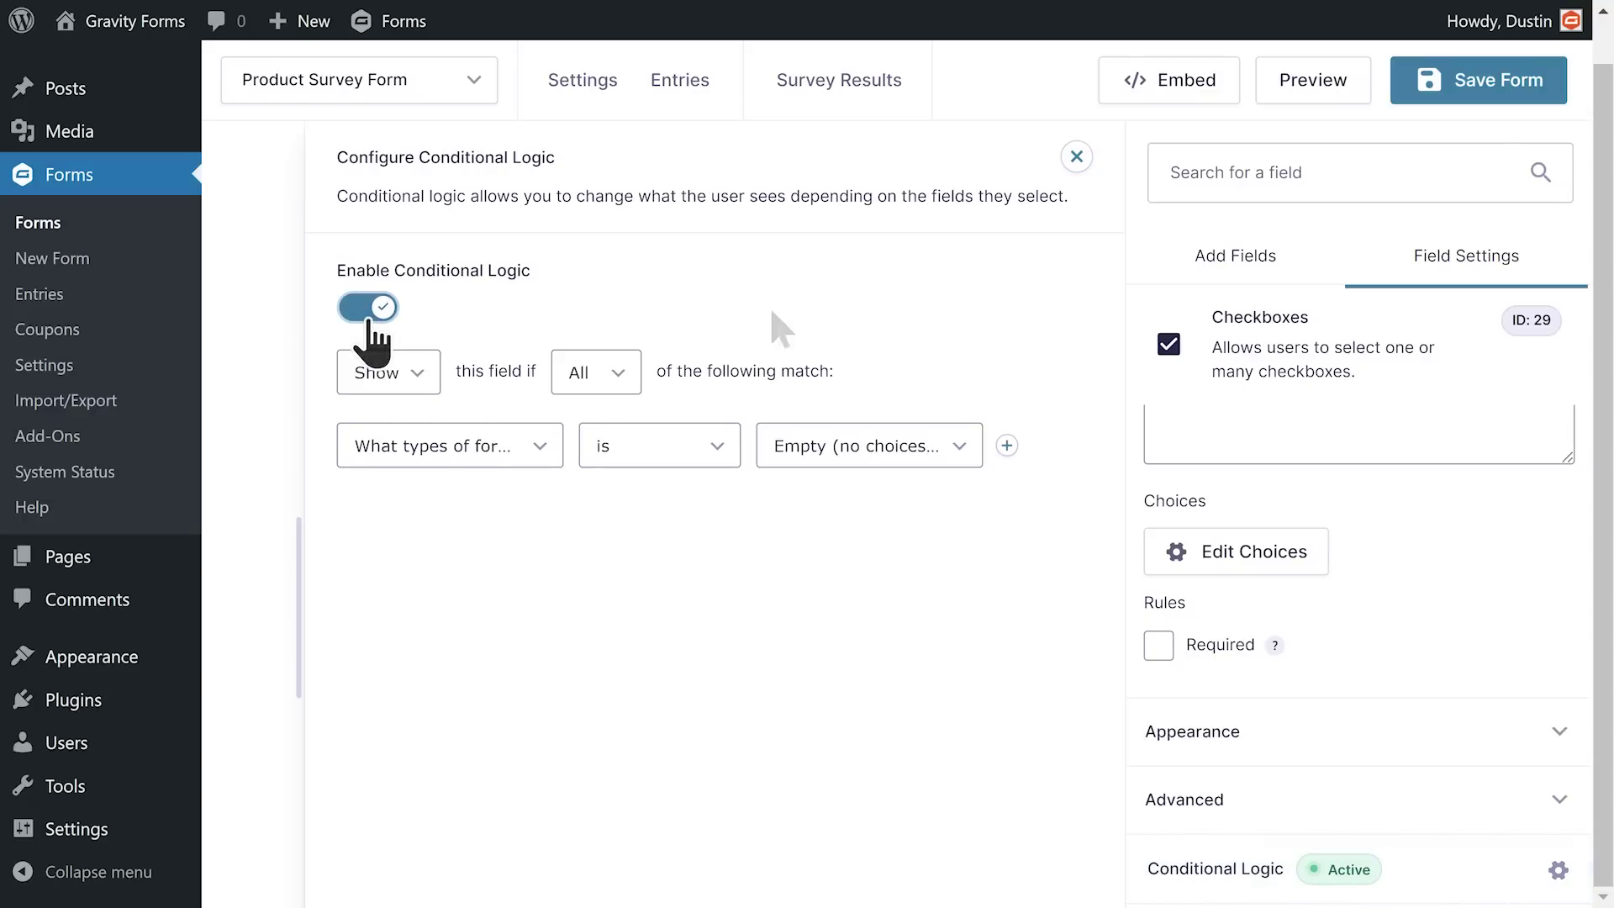
pyautogui.click(1006, 445)
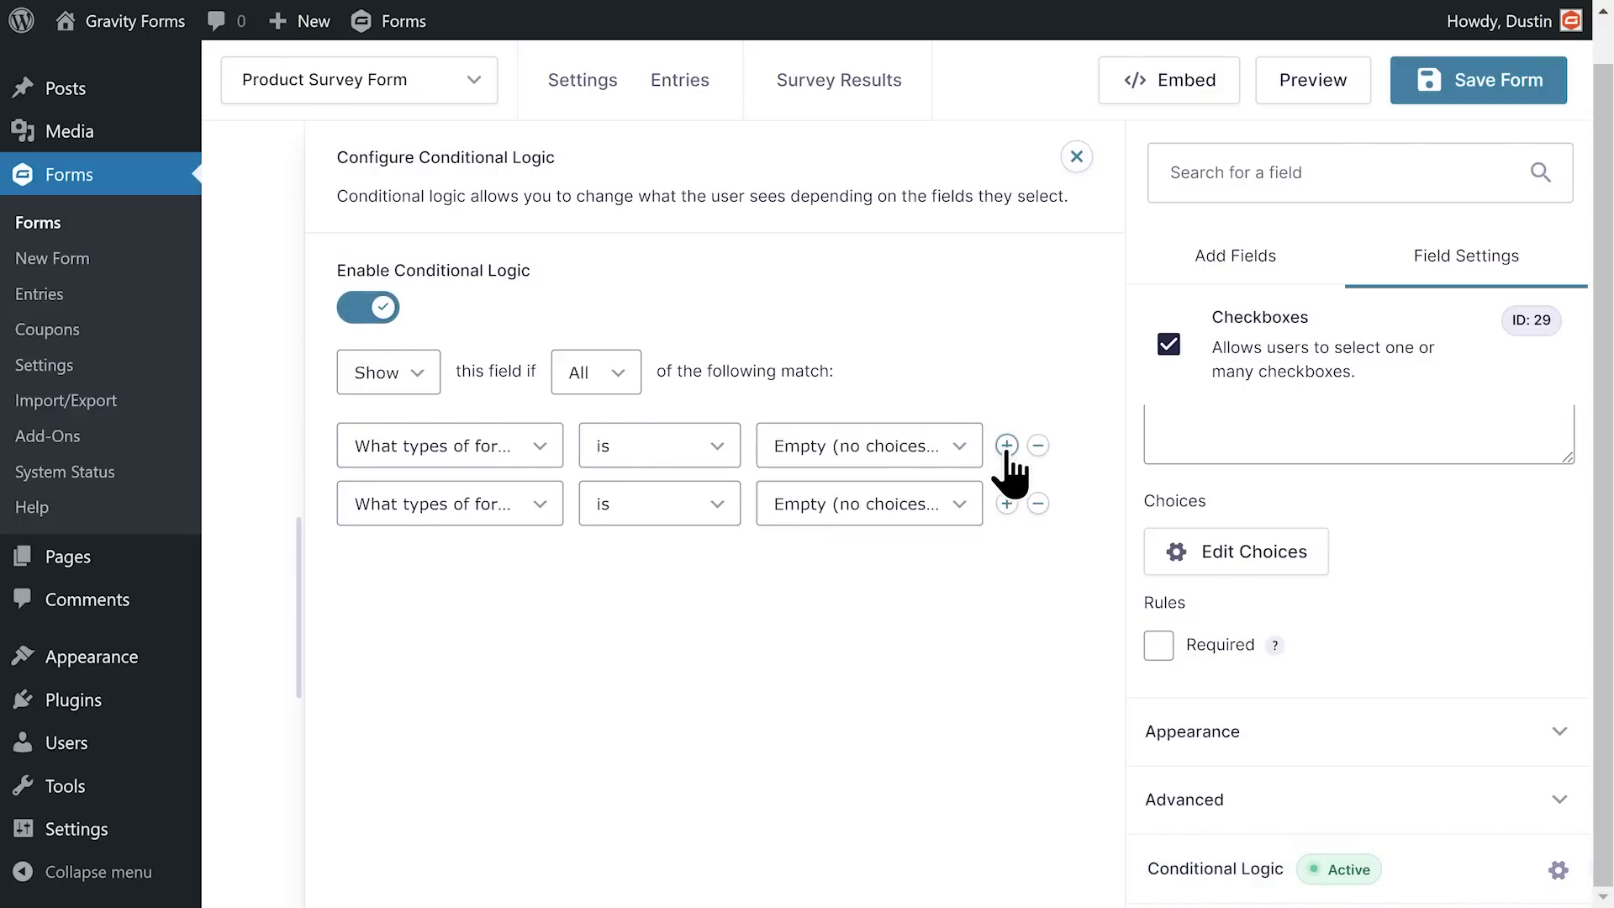
pyautogui.click(1038, 504)
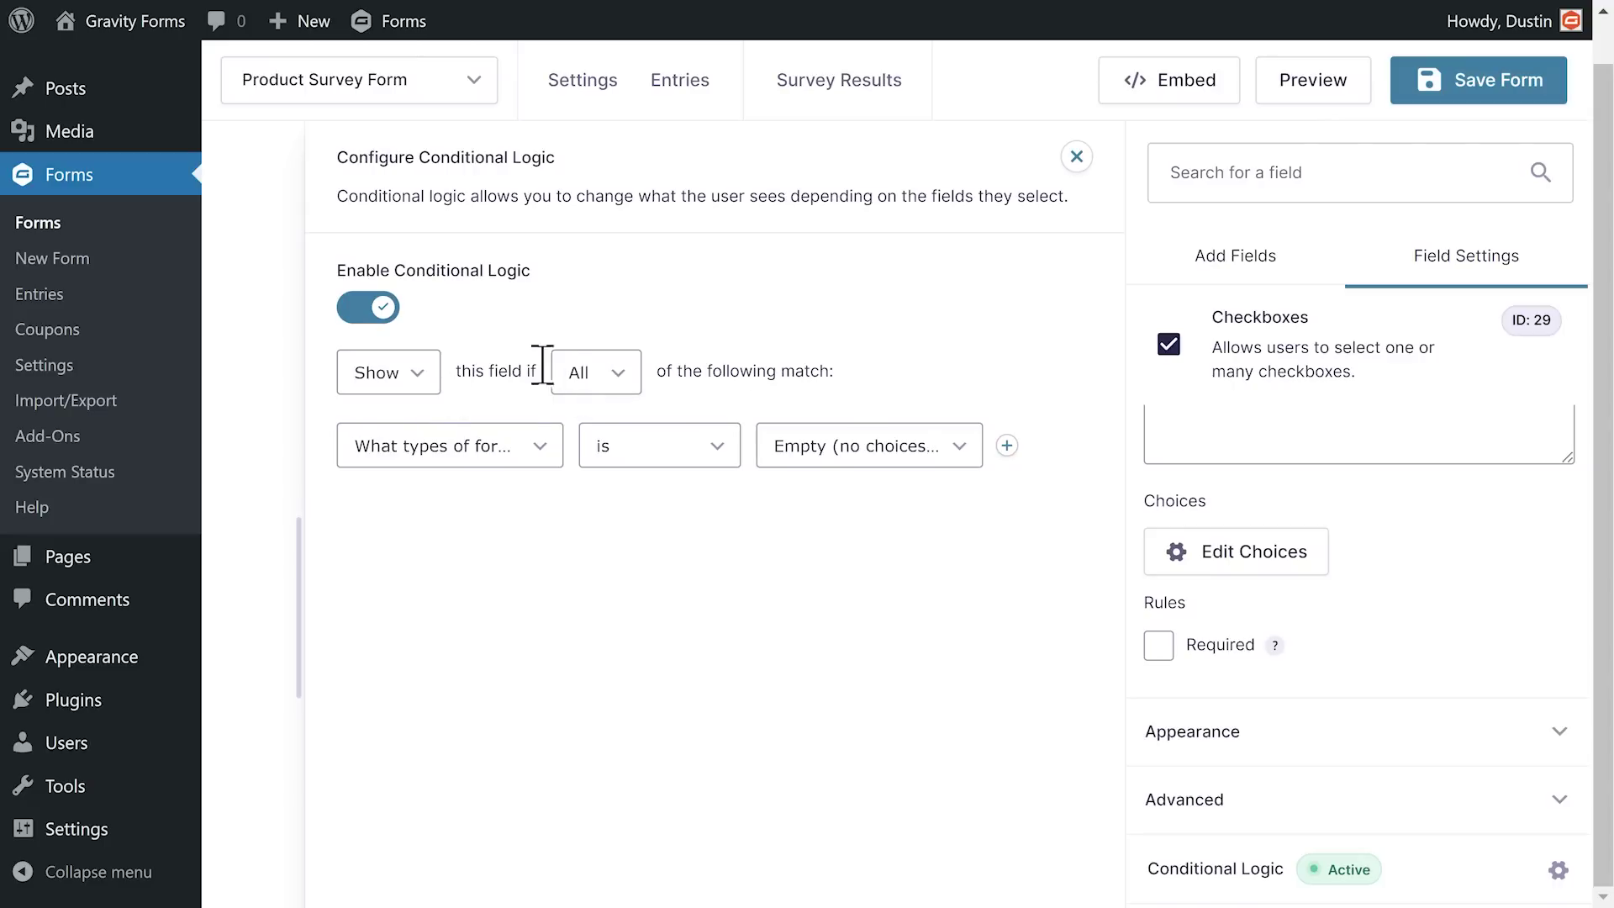
pyautogui.click(597, 382)
pyautogui.click(603, 431)
# Step: Add rules: form types is Payment Form, and form types is Donation Form
pyautogui.click(502, 463)
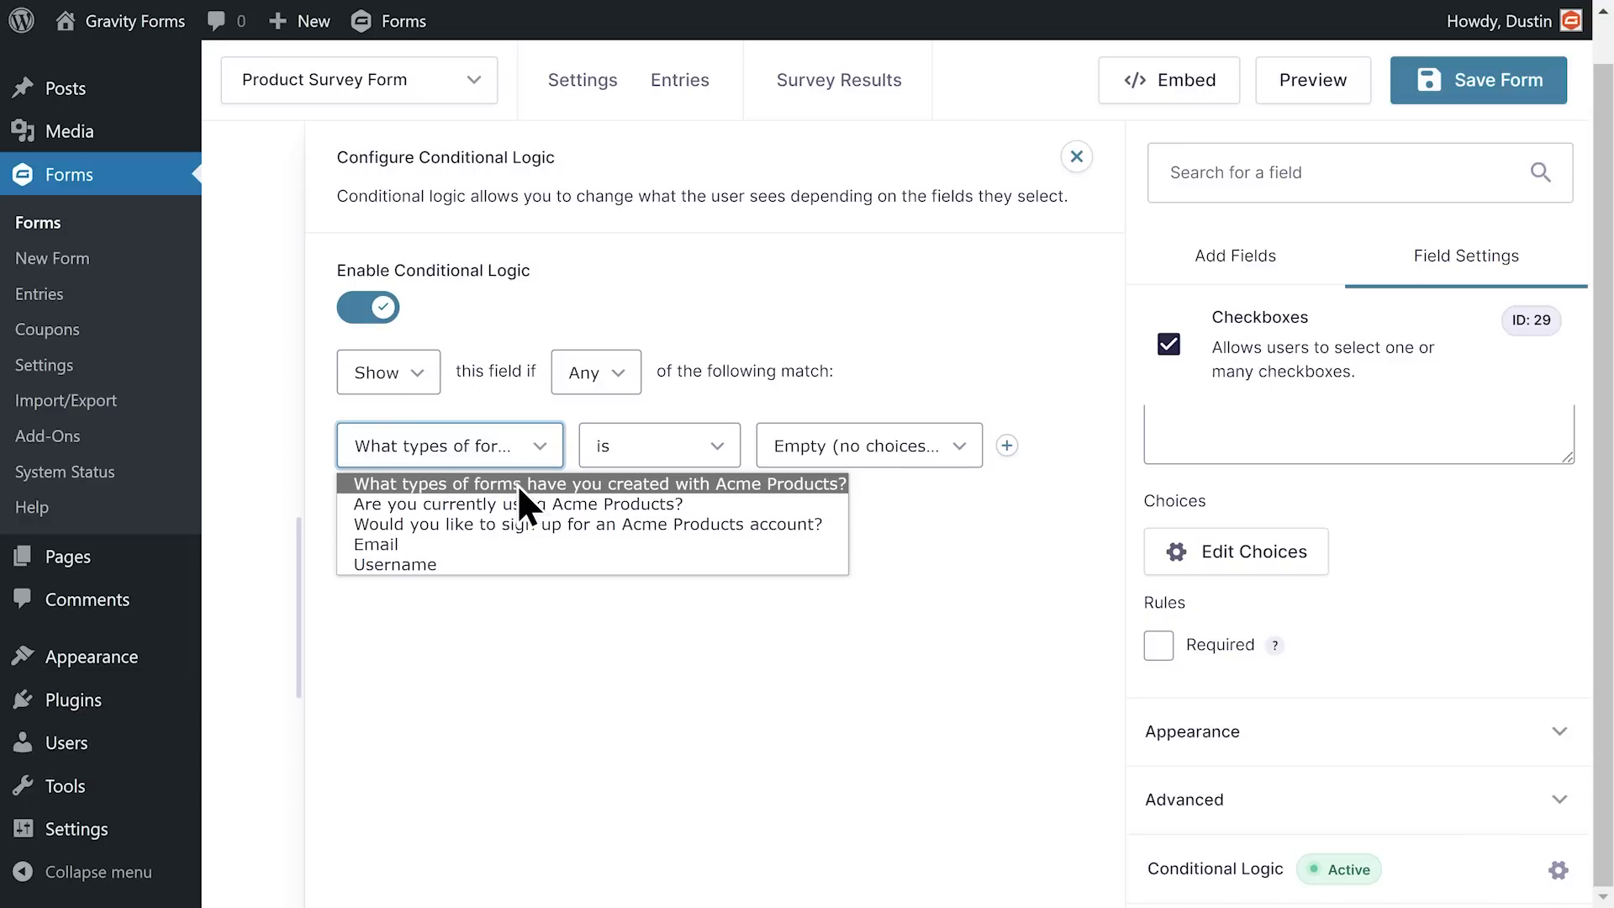
pyautogui.click(517, 482)
pyautogui.click(832, 446)
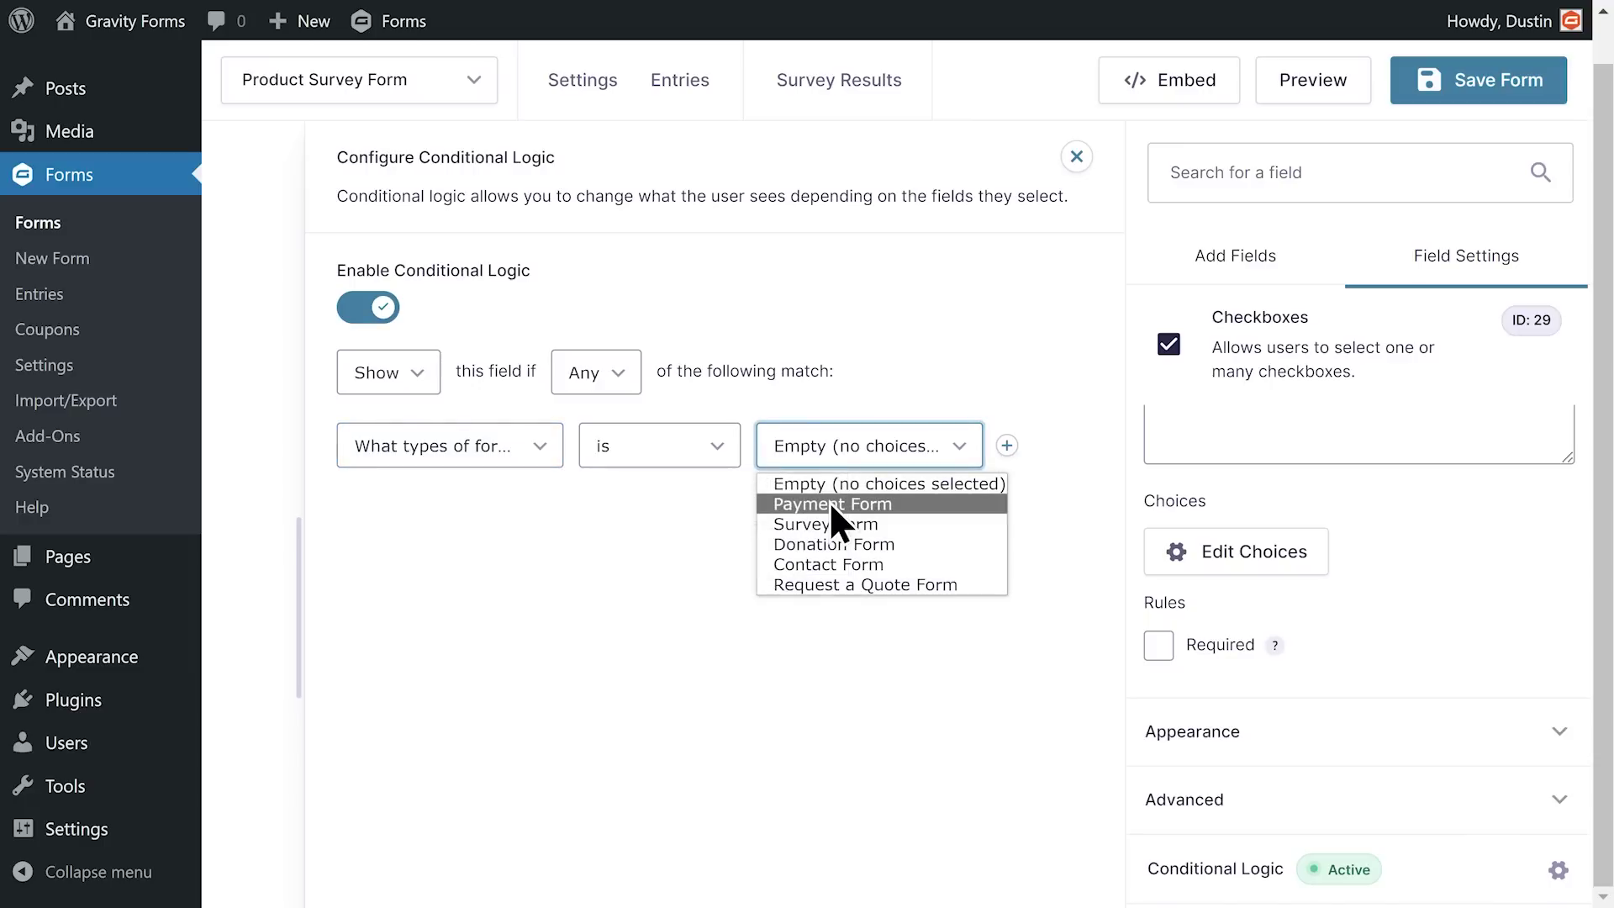
pyautogui.click(940, 503)
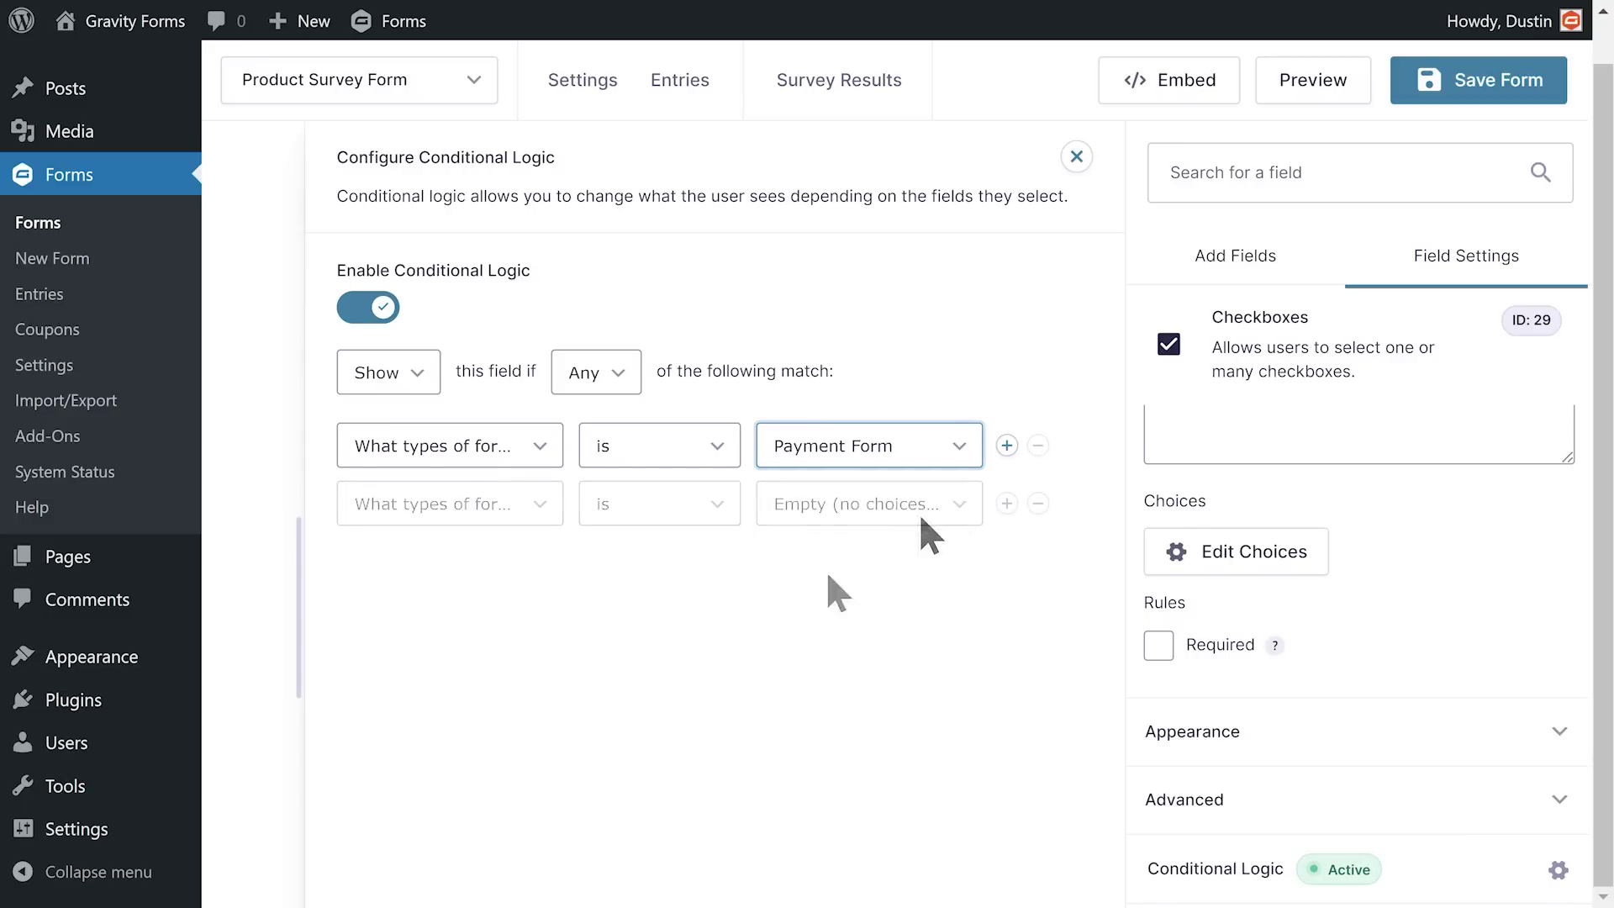
pyautogui.click(492, 506)
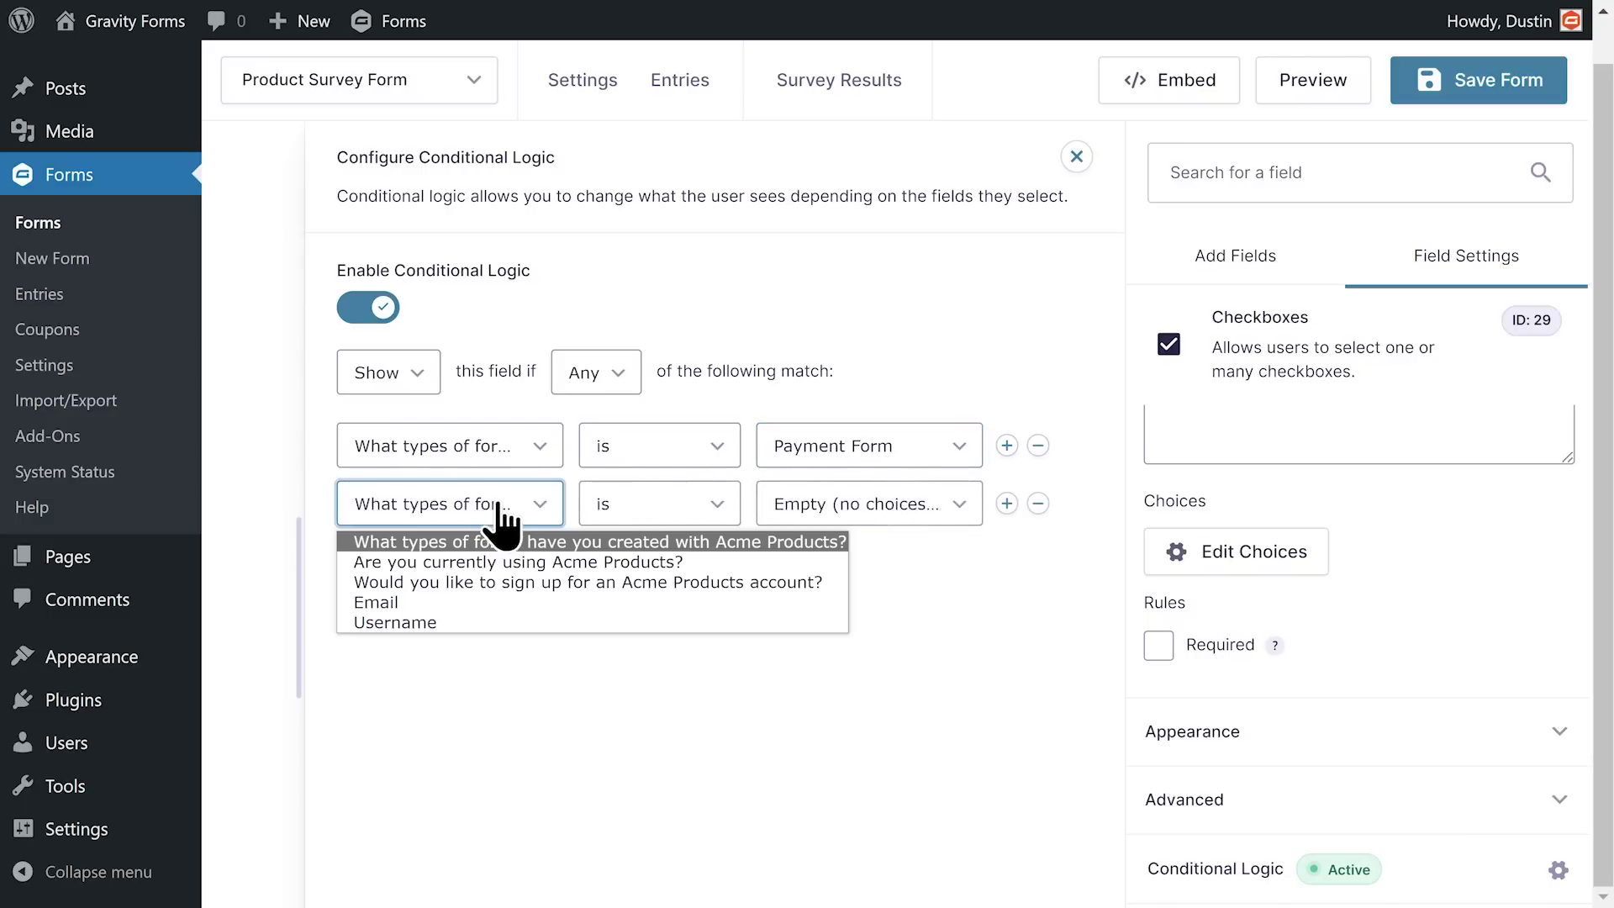
pyautogui.click(503, 504)
pyautogui.click(831, 508)
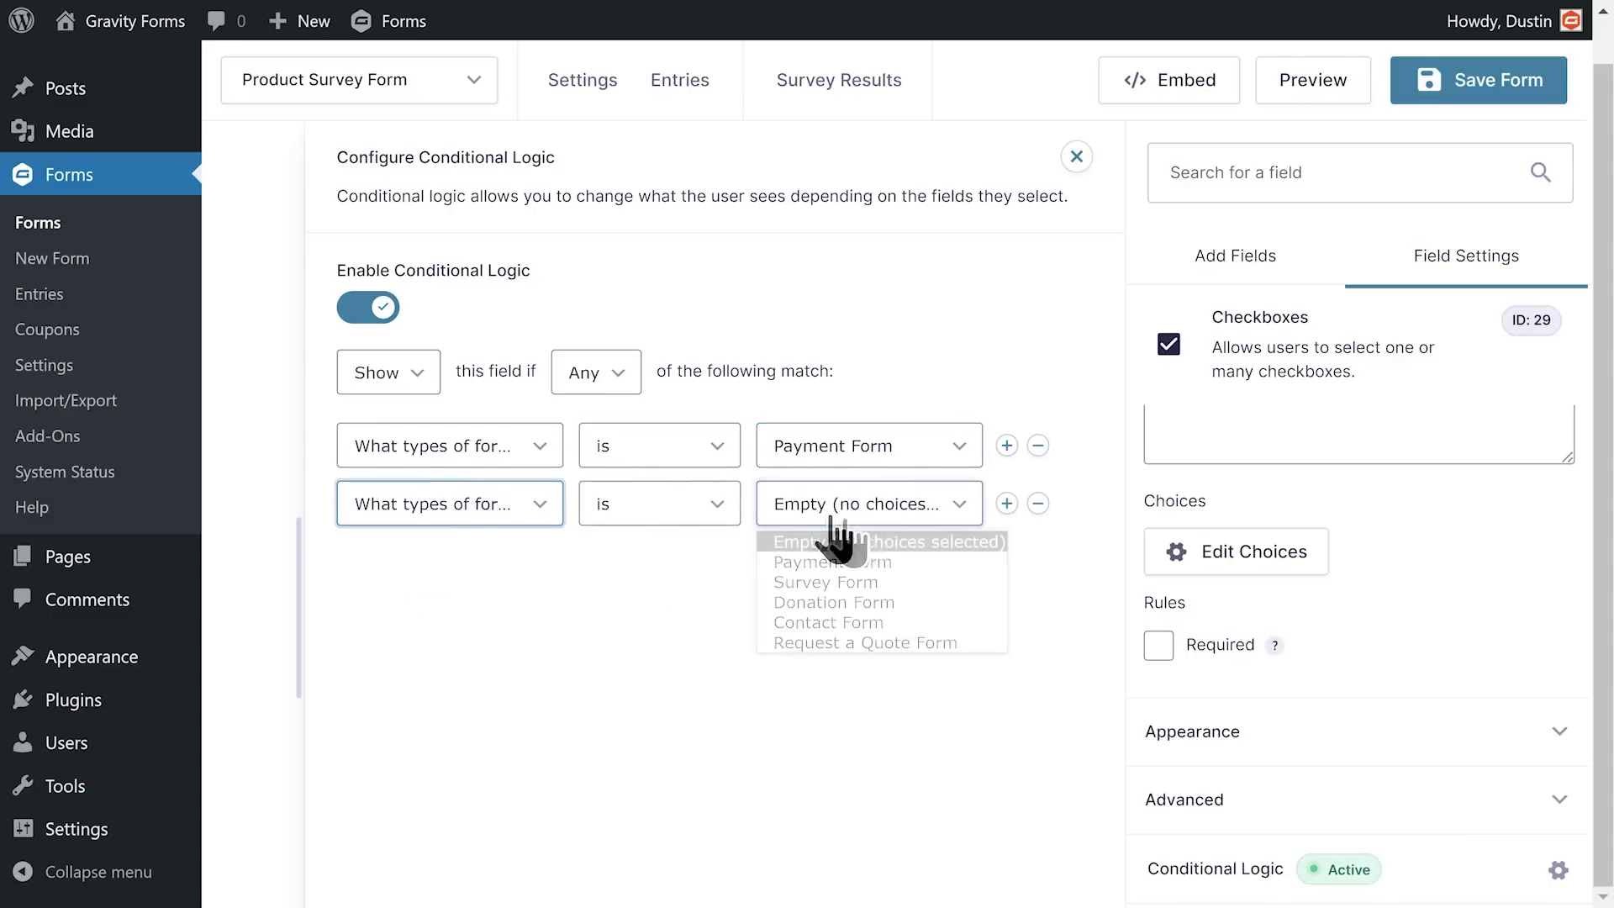
pyautogui.click(938, 603)
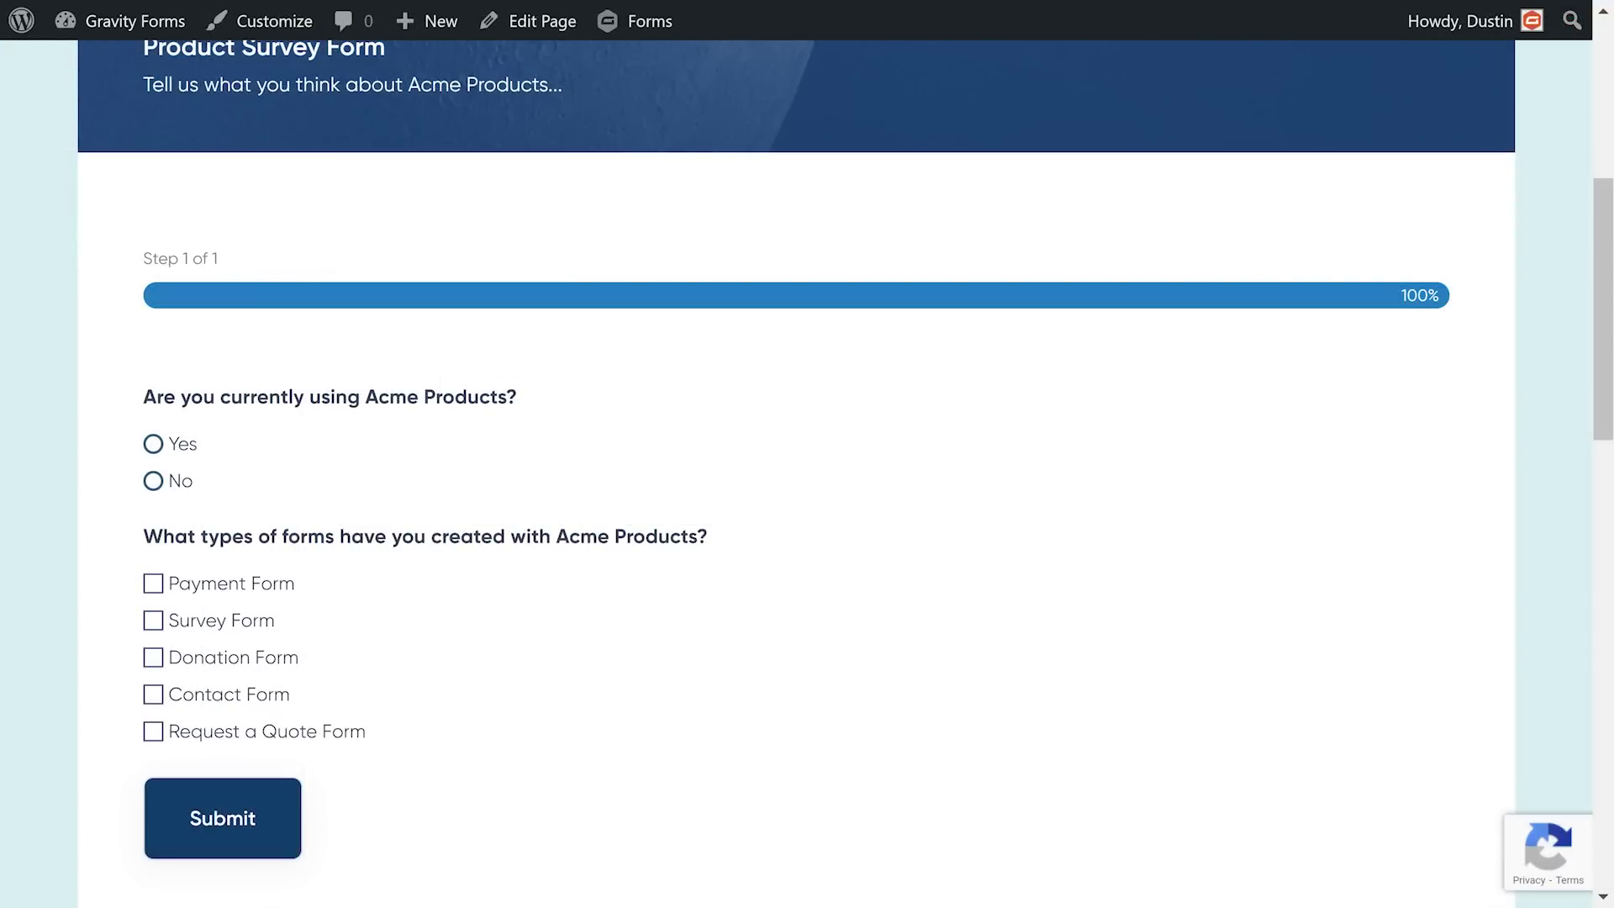
# Step: In the live survey, toggle Payment Form and tick Donation Form to check the payment question appears
pyautogui.click(153, 583)
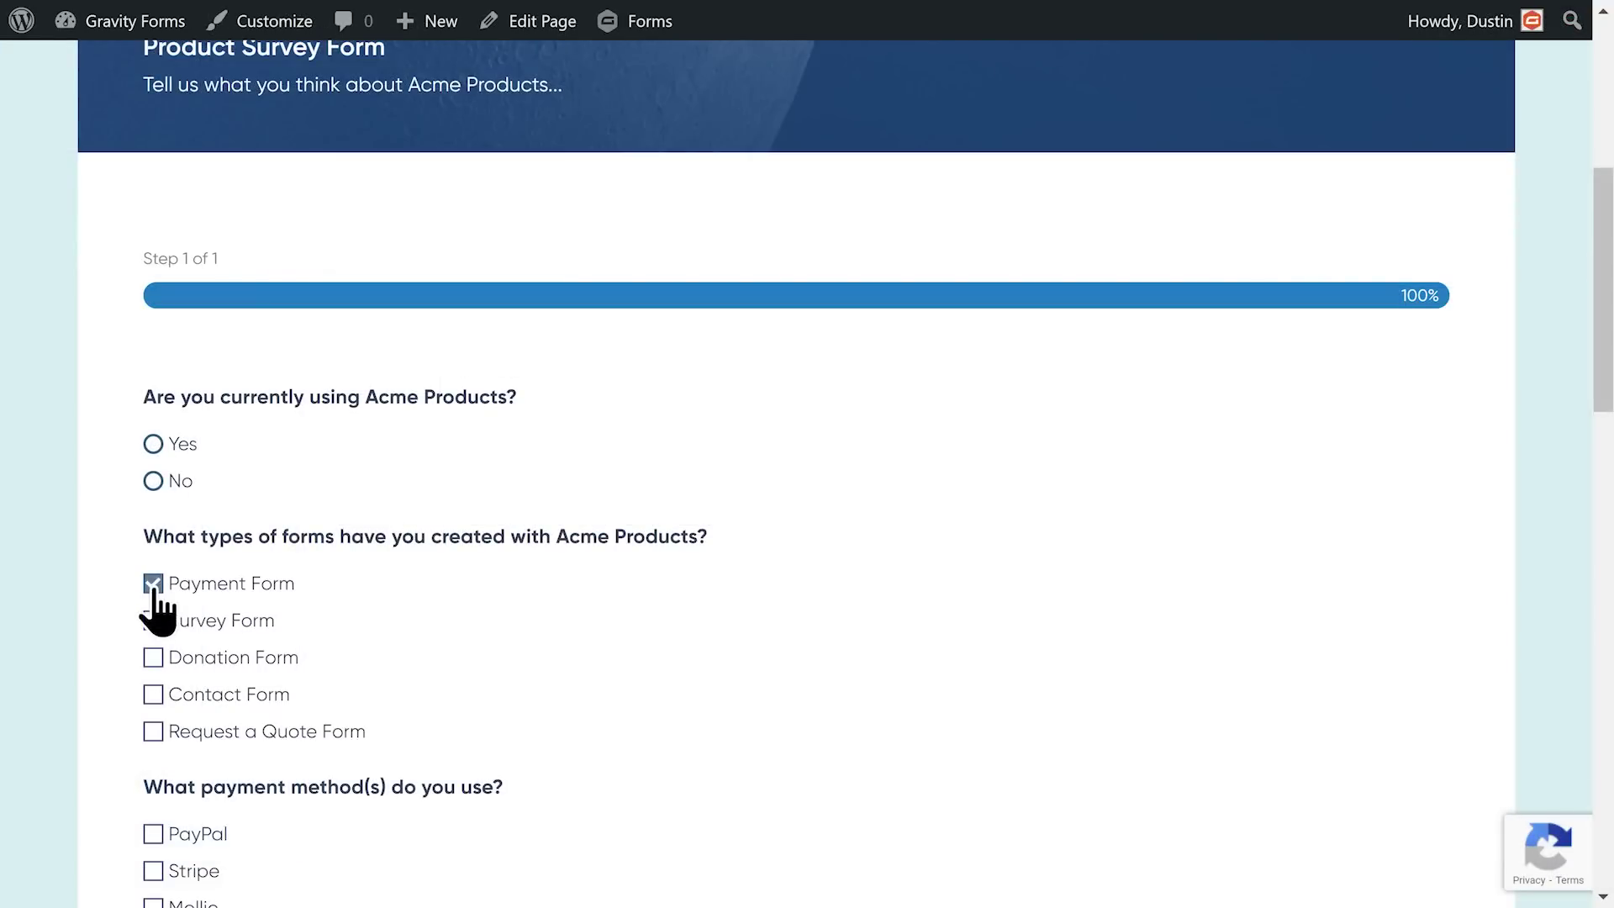
pyautogui.click(153, 583)
pyautogui.click(153, 657)
pyautogui.scroll(-2, 467, 573)
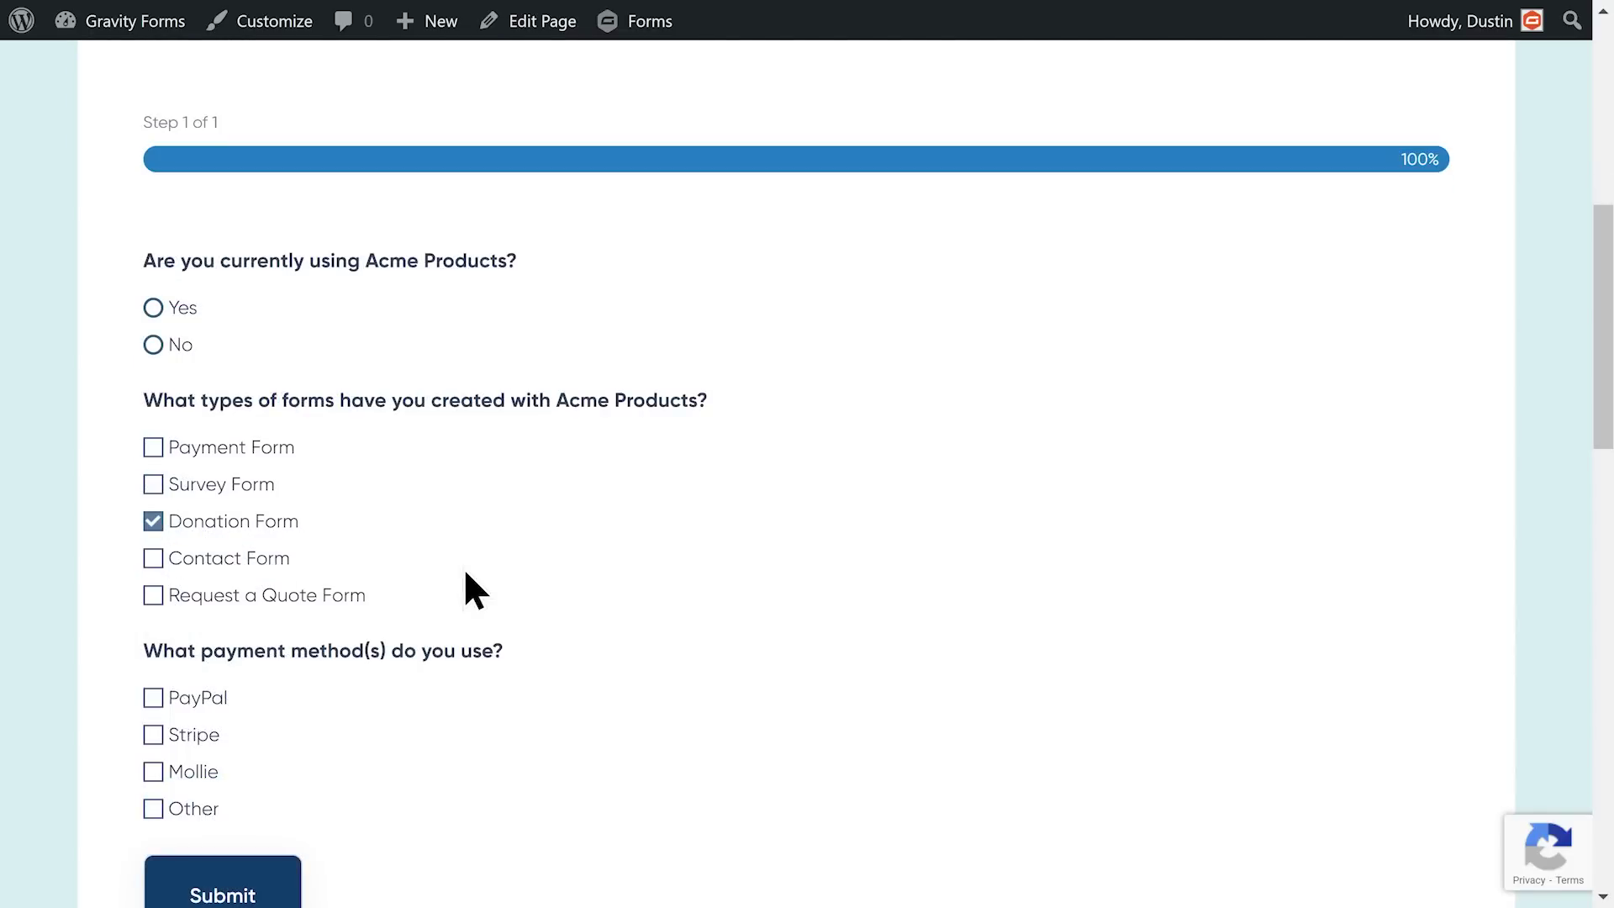
pyautogui.click(153, 447)
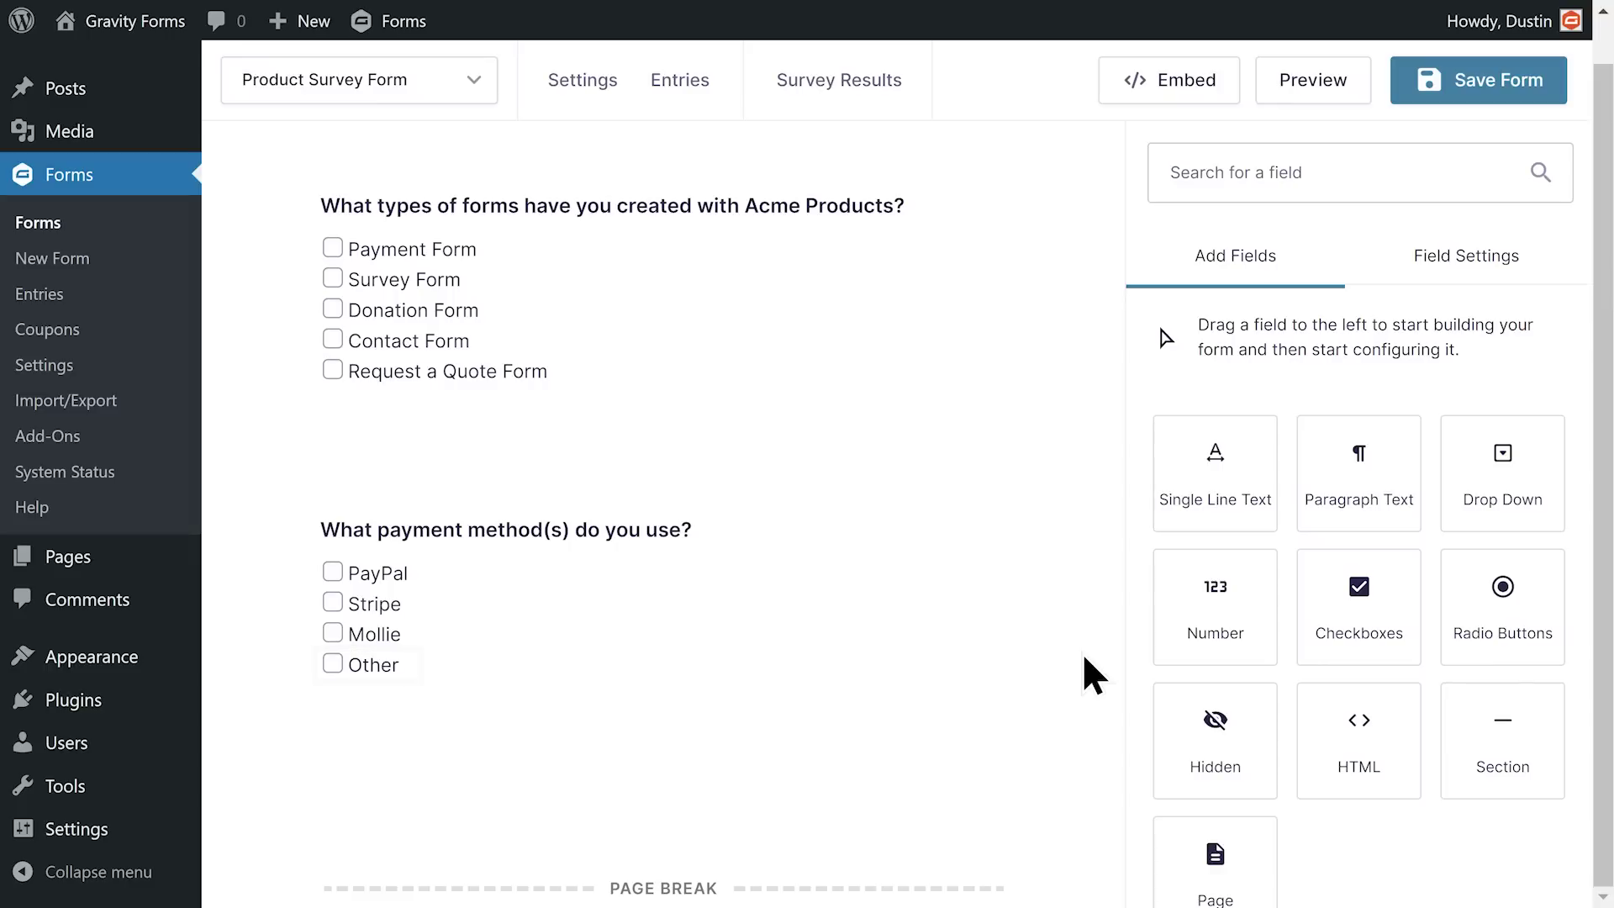
# Step: Add a 'Please specify:' single-line text field below the payment question, shown when payment method is Other
pyautogui.moveTo(1198, 466); pyautogui.dragTo(870, 739)
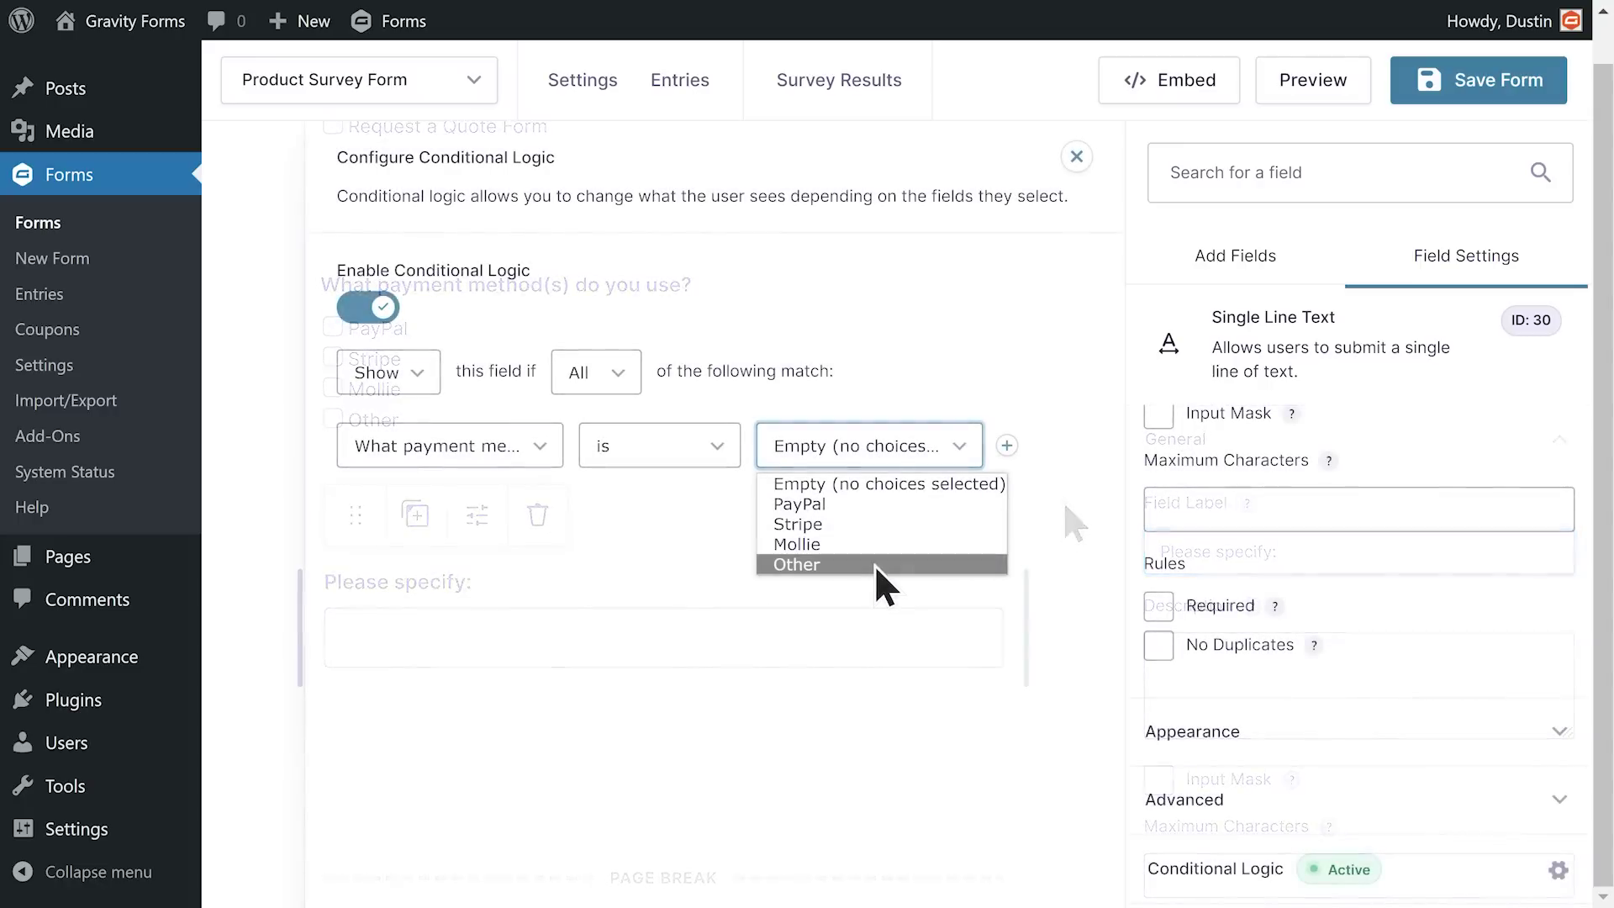
pyautogui.click(874, 569)
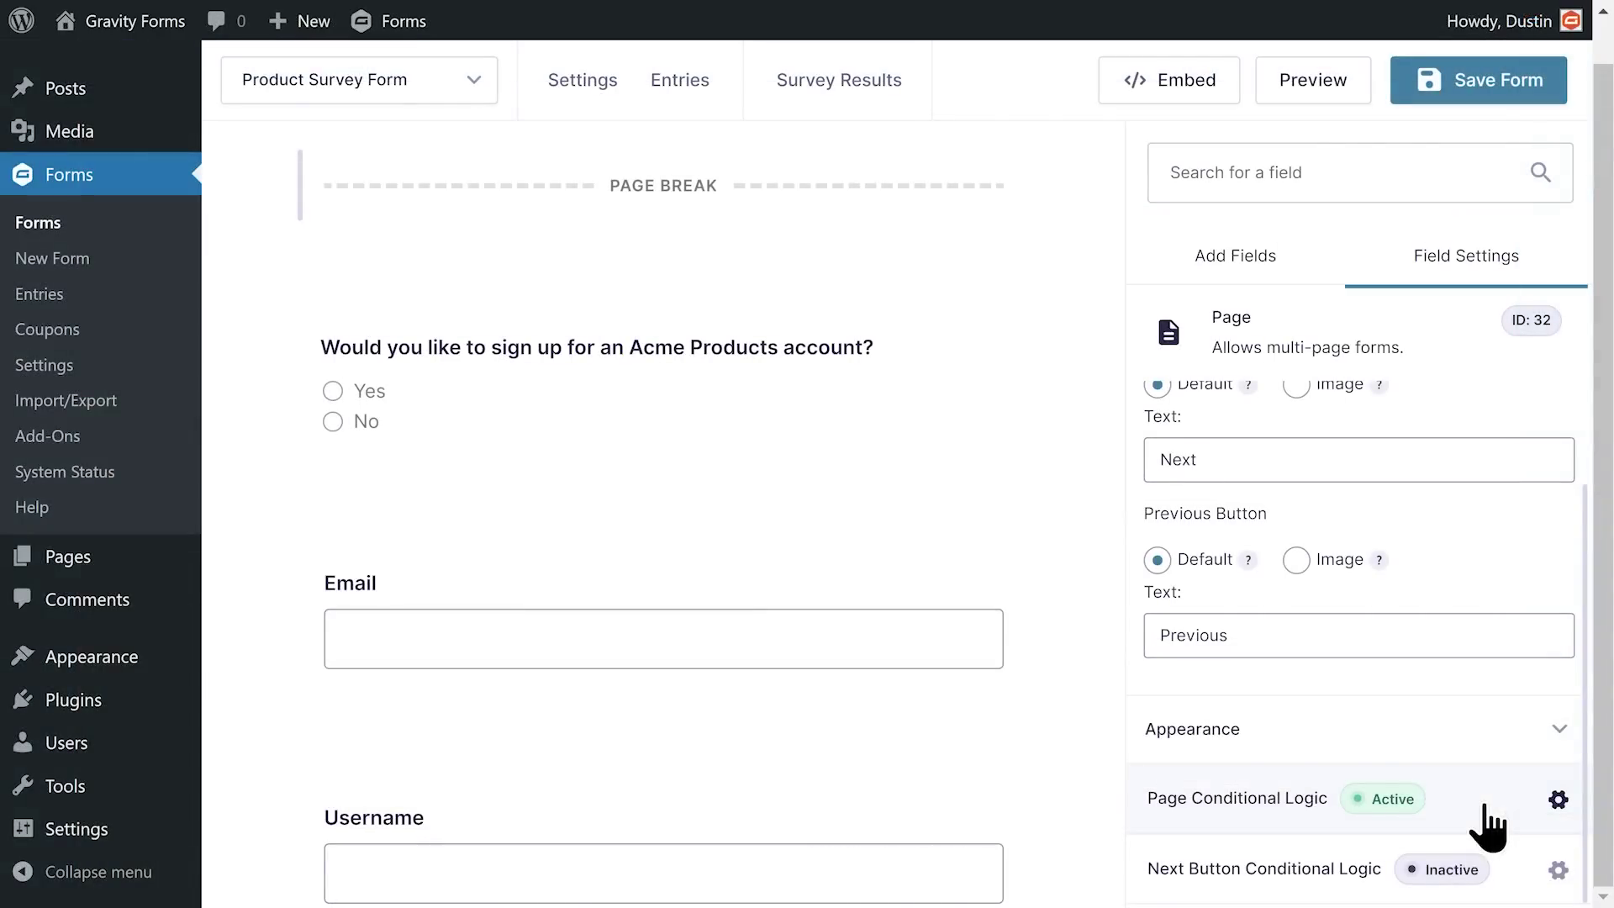
# Step: Set page 32's condition to show only when the account sign-up question is answered Yes
pyautogui.click(861, 454)
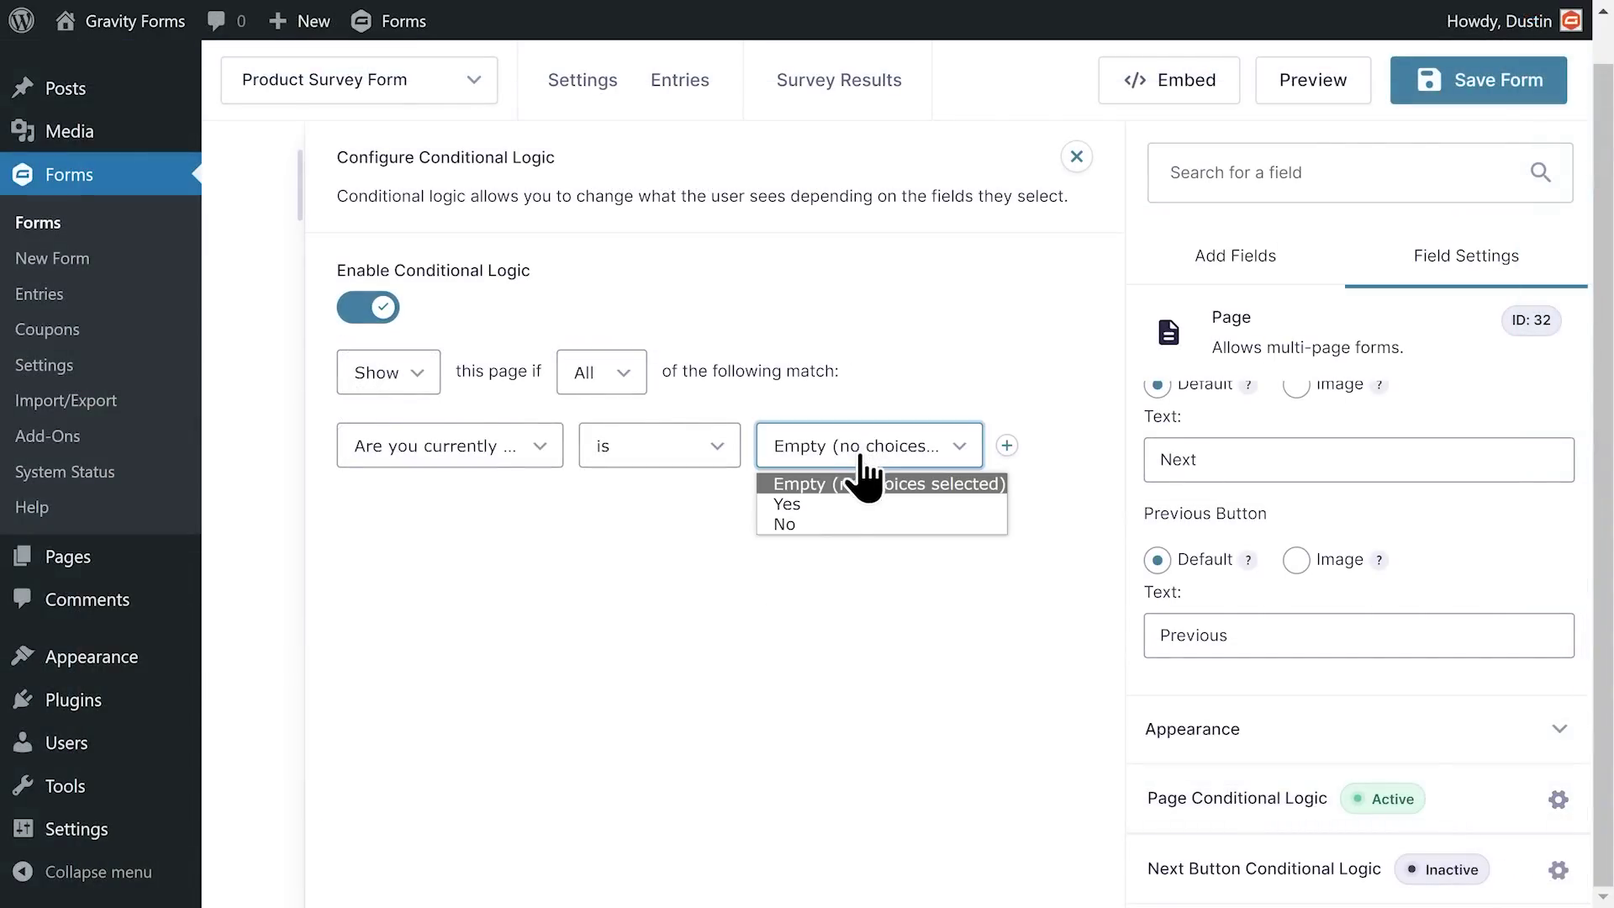
pyautogui.click(851, 526)
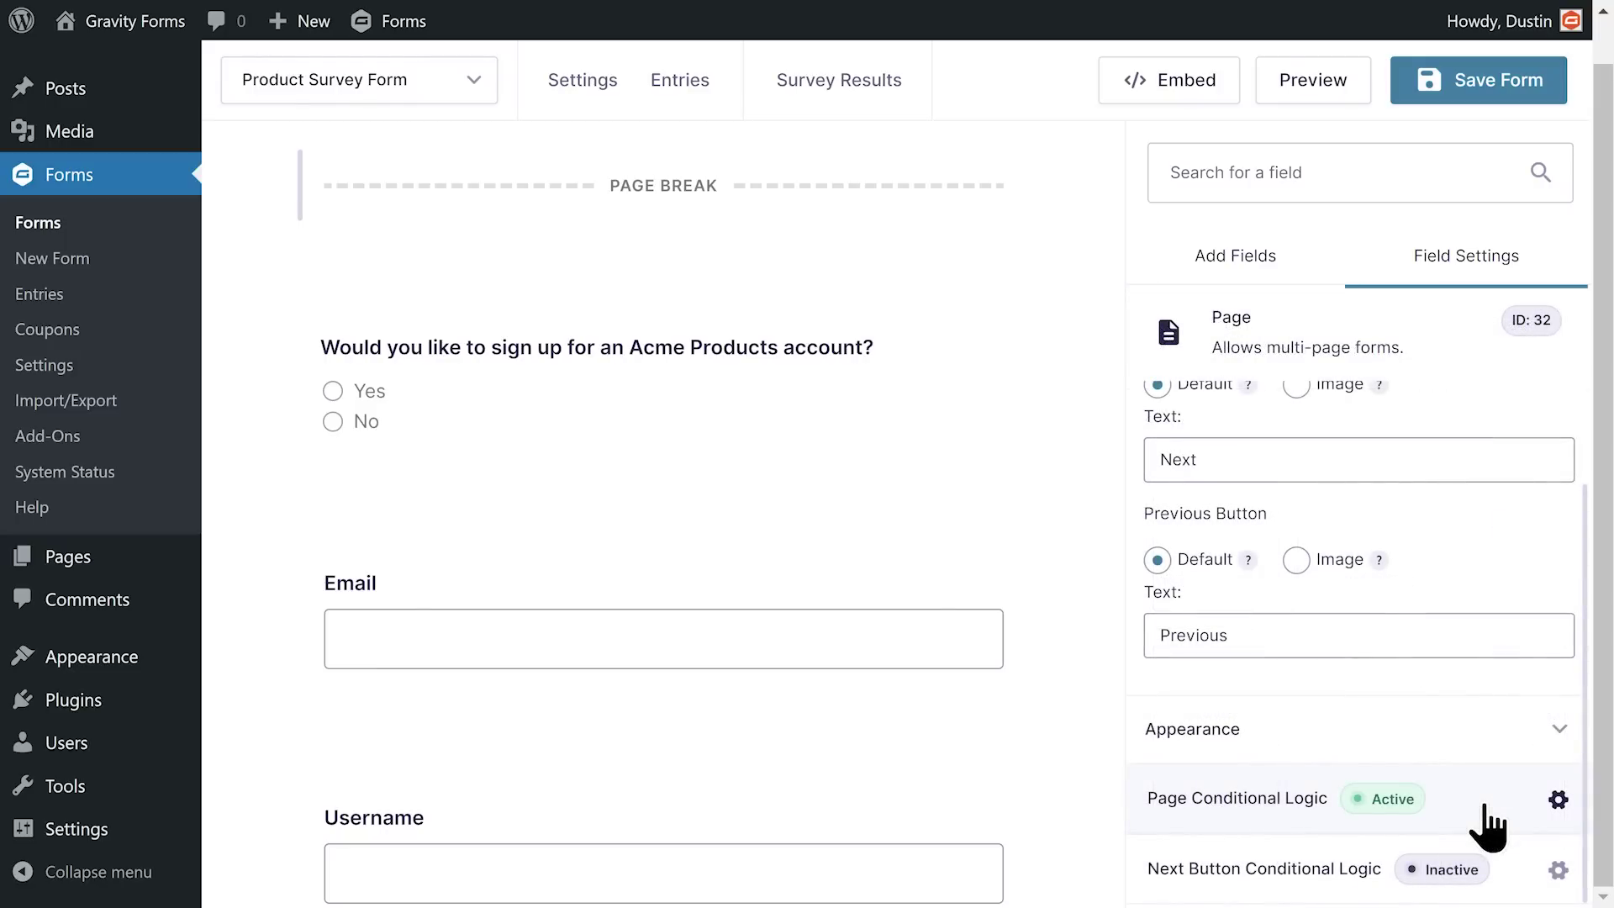
pyautogui.click(1557, 798)
pyautogui.click(866, 458)
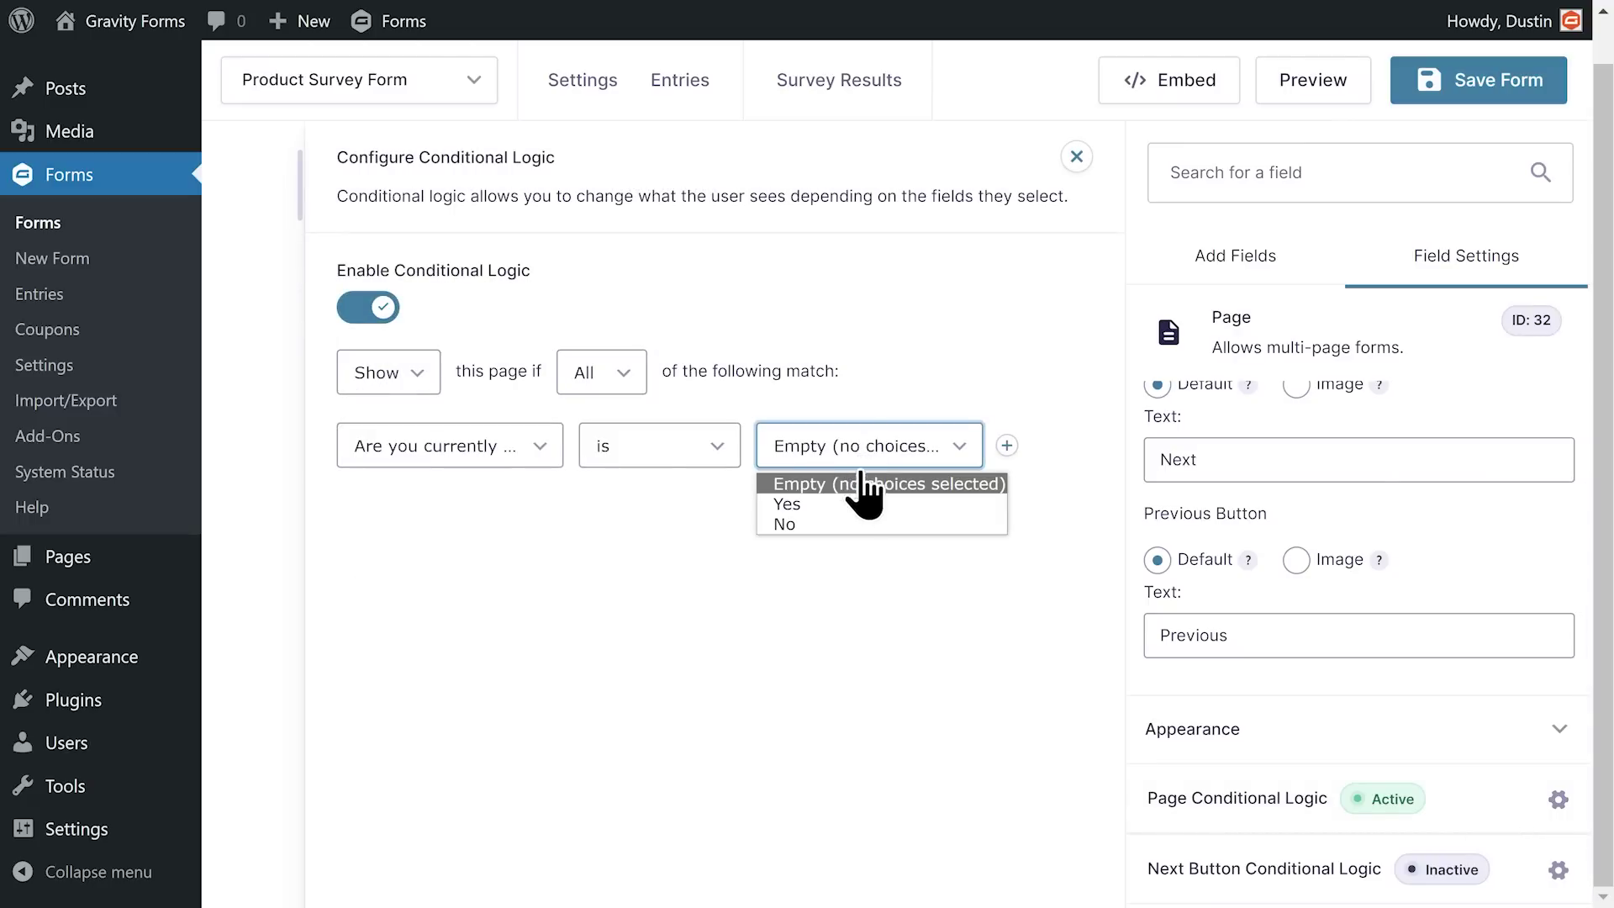
pyautogui.click(851, 525)
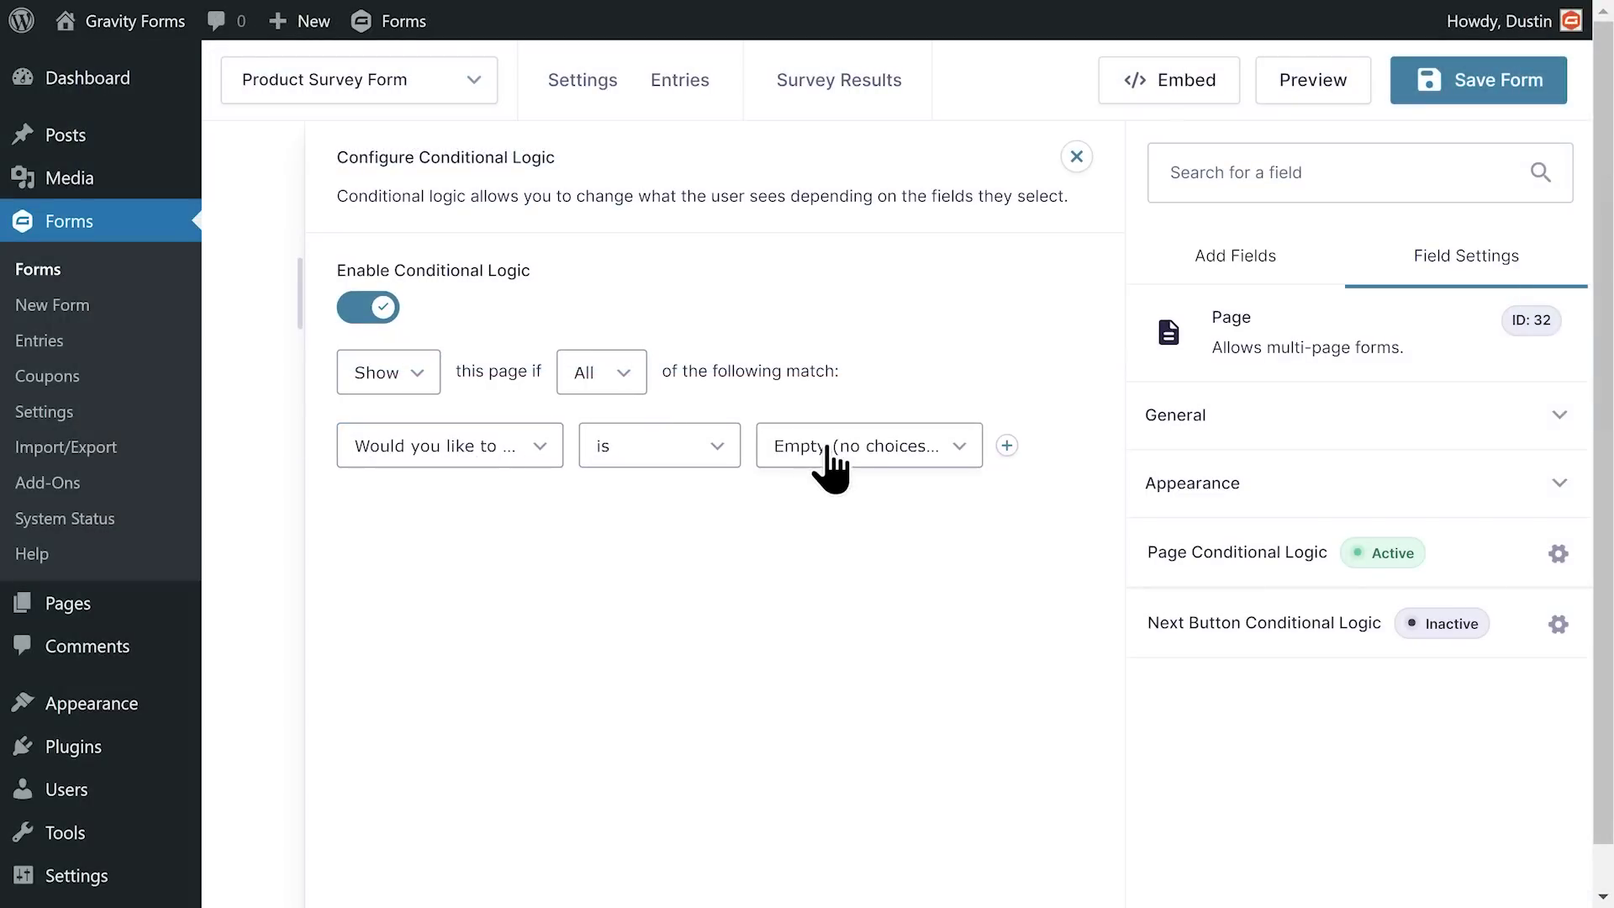
pyautogui.click(828, 450)
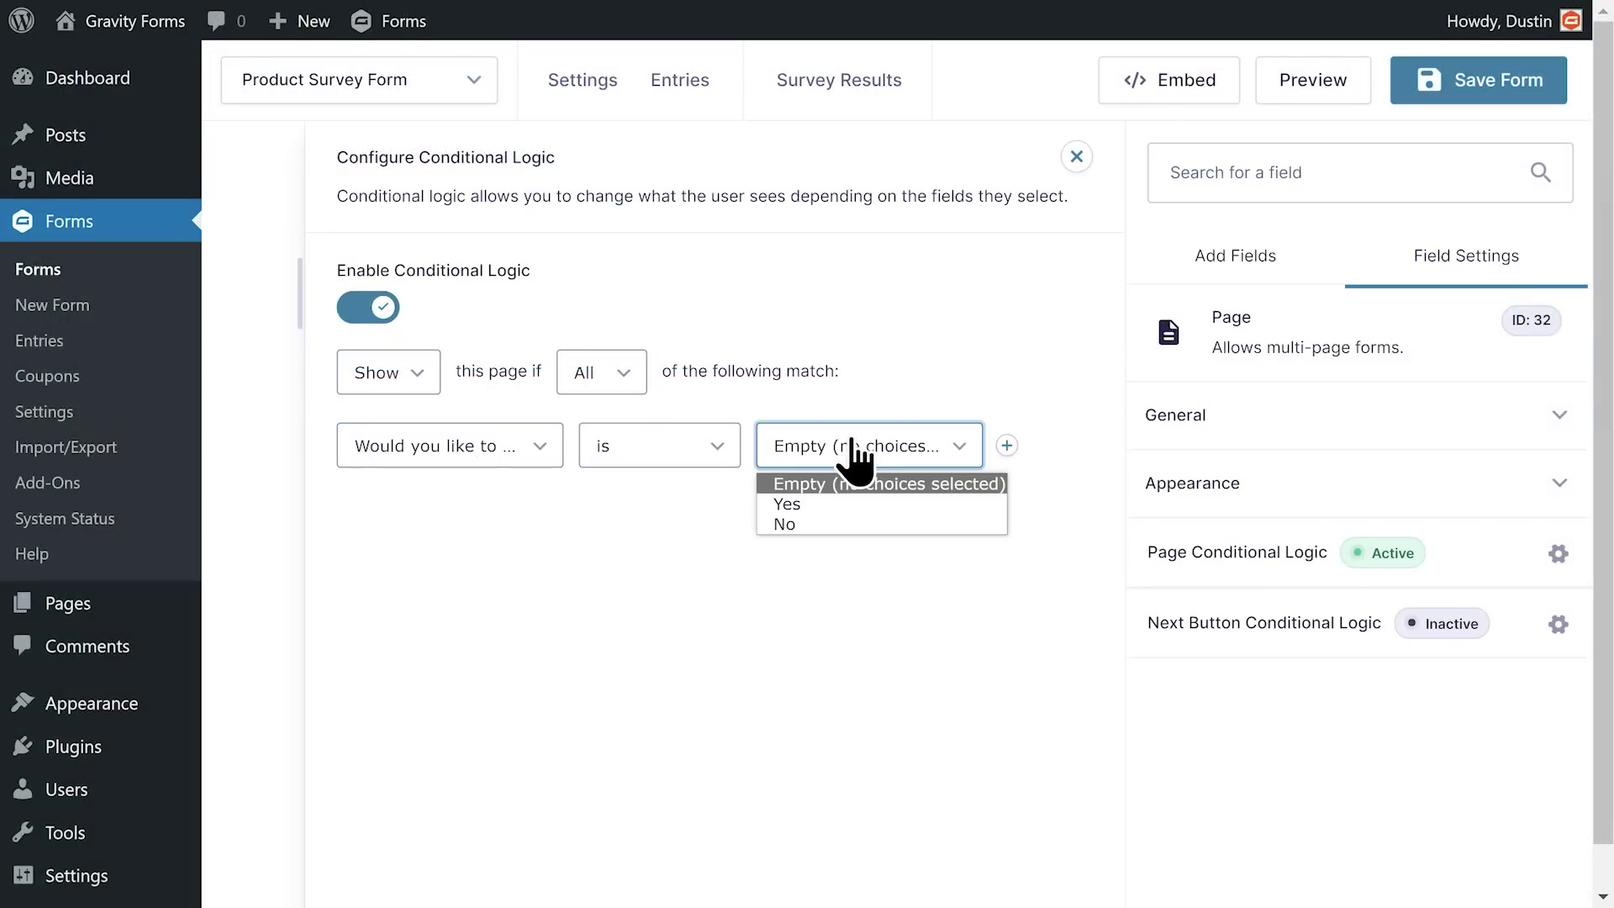
pyautogui.click(857, 504)
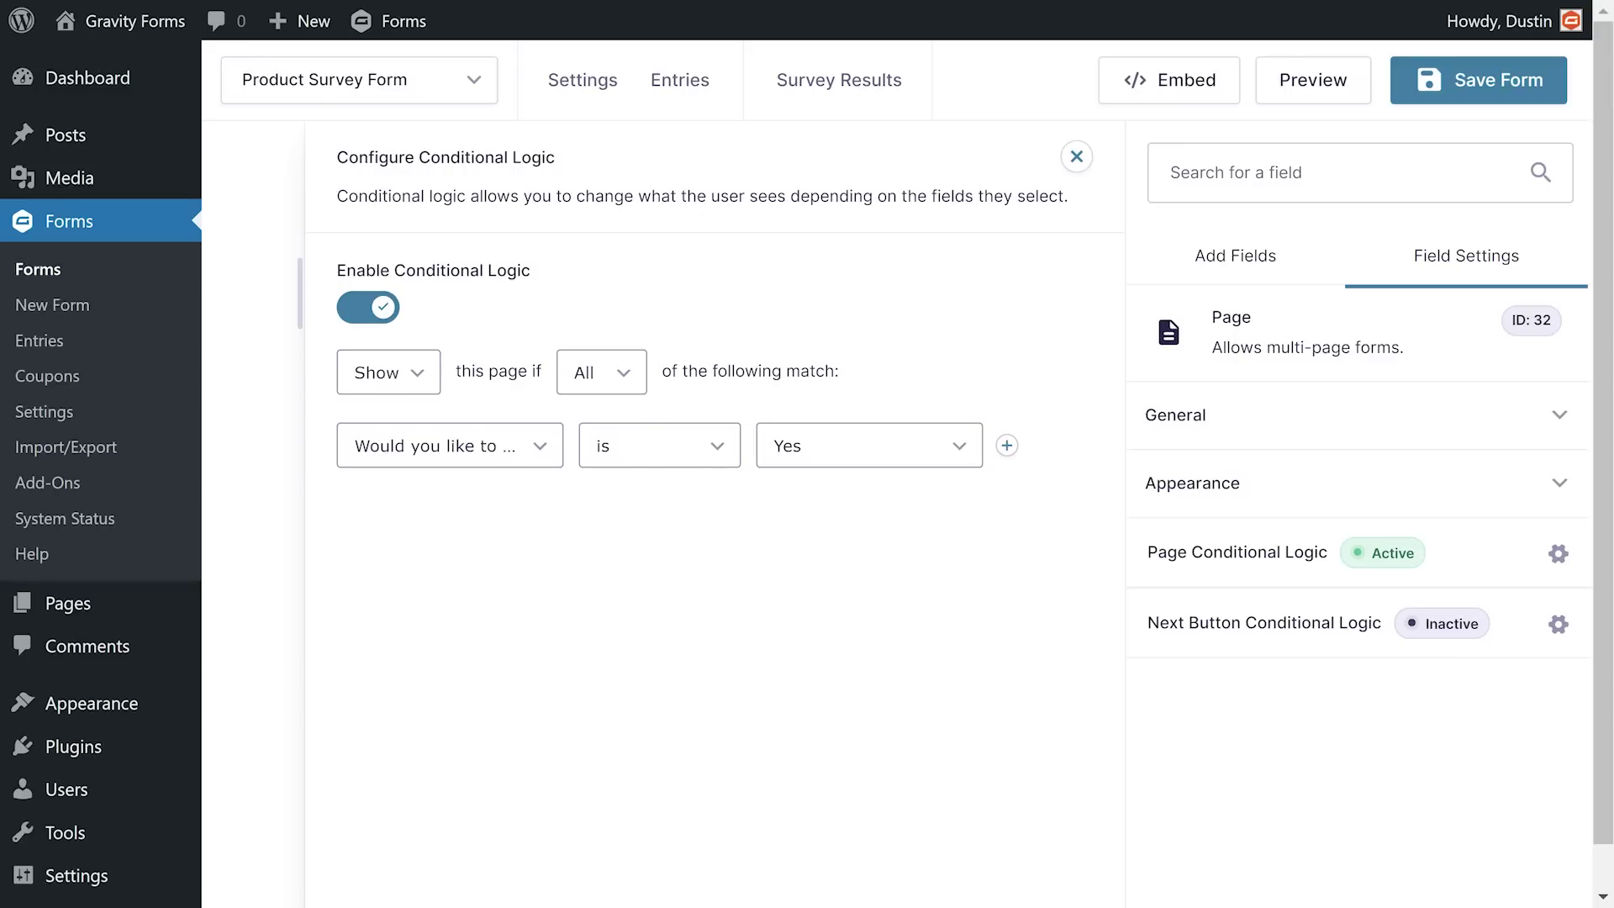
pyautogui.click(848, 561)
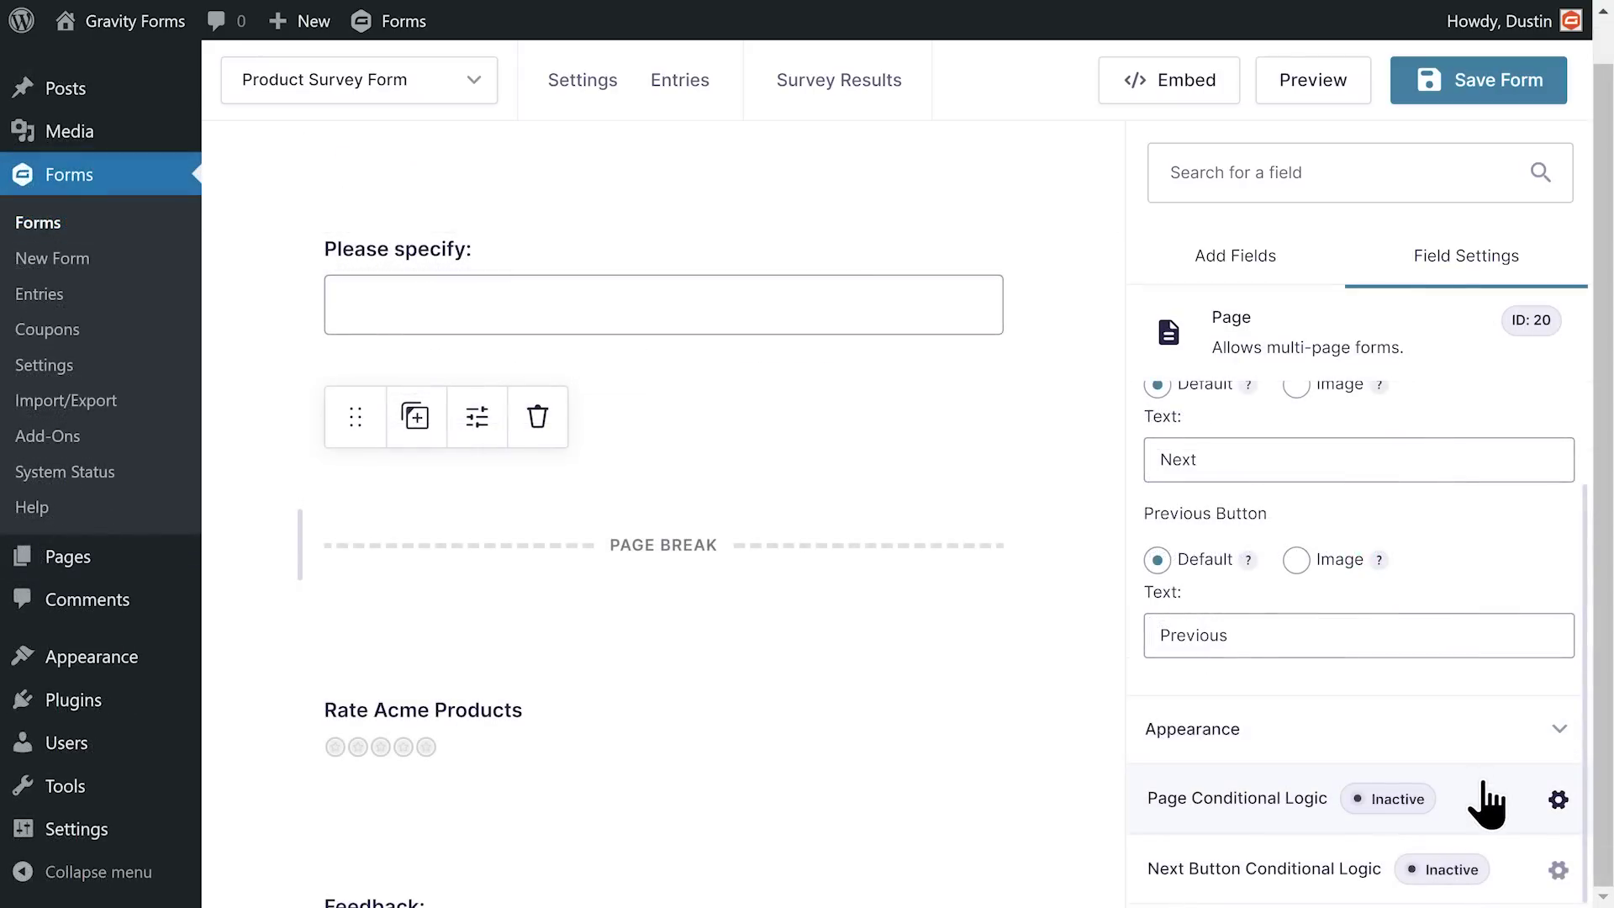
# Step: Hide the Rate Acme Products page when 'Are you currently using Acme Products?' is No
pyautogui.click(359, 318)
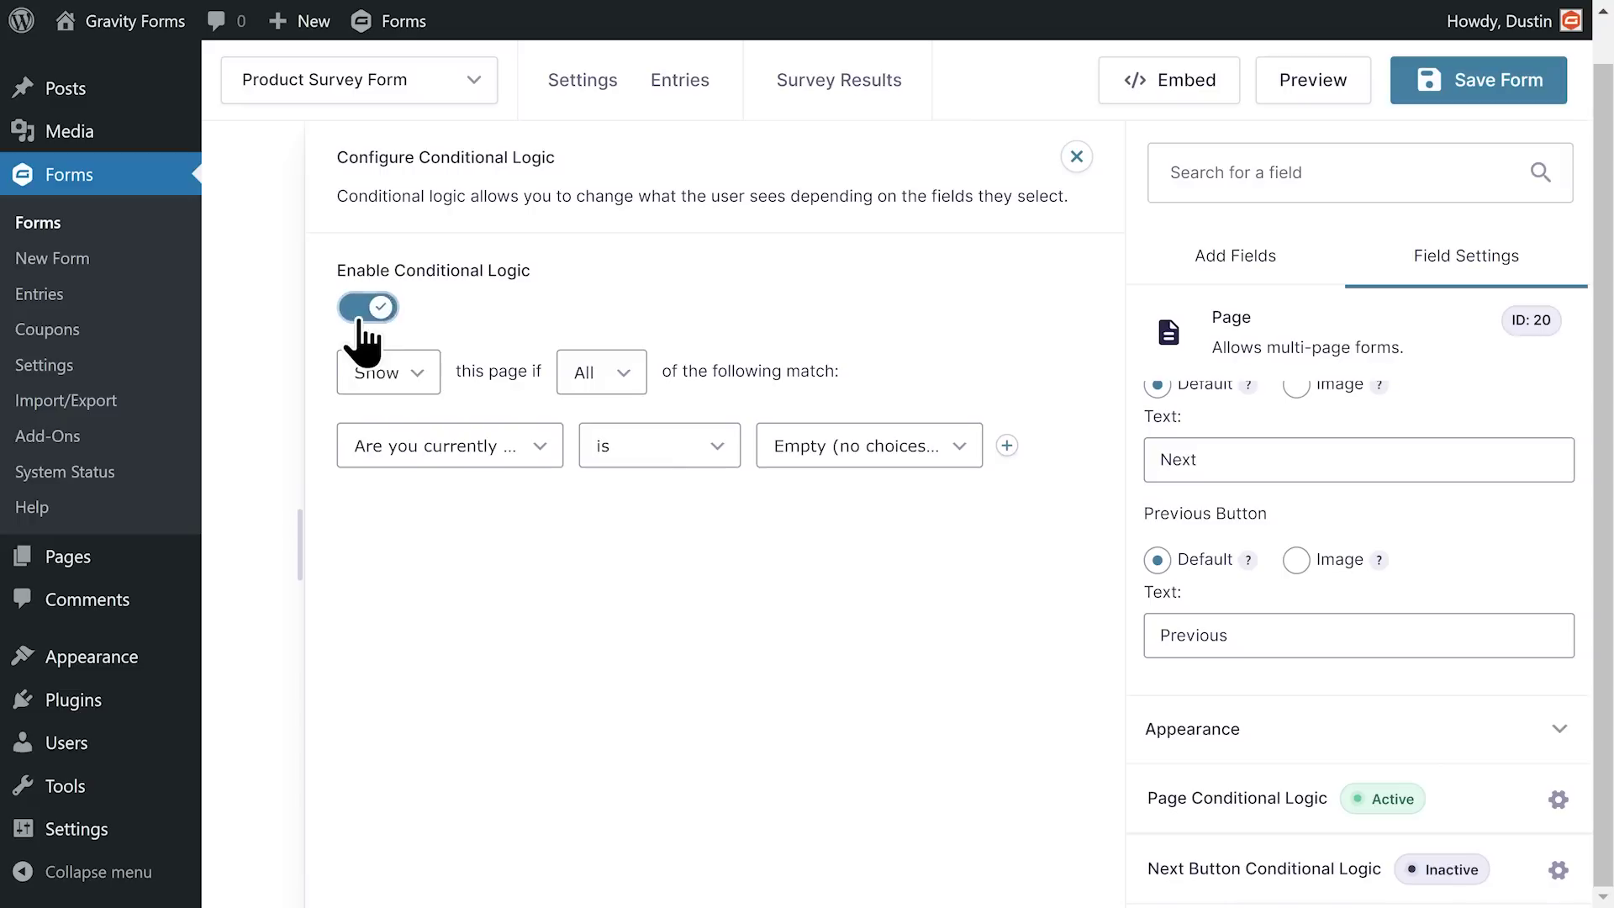
pyautogui.click(395, 375)
pyautogui.click(422, 431)
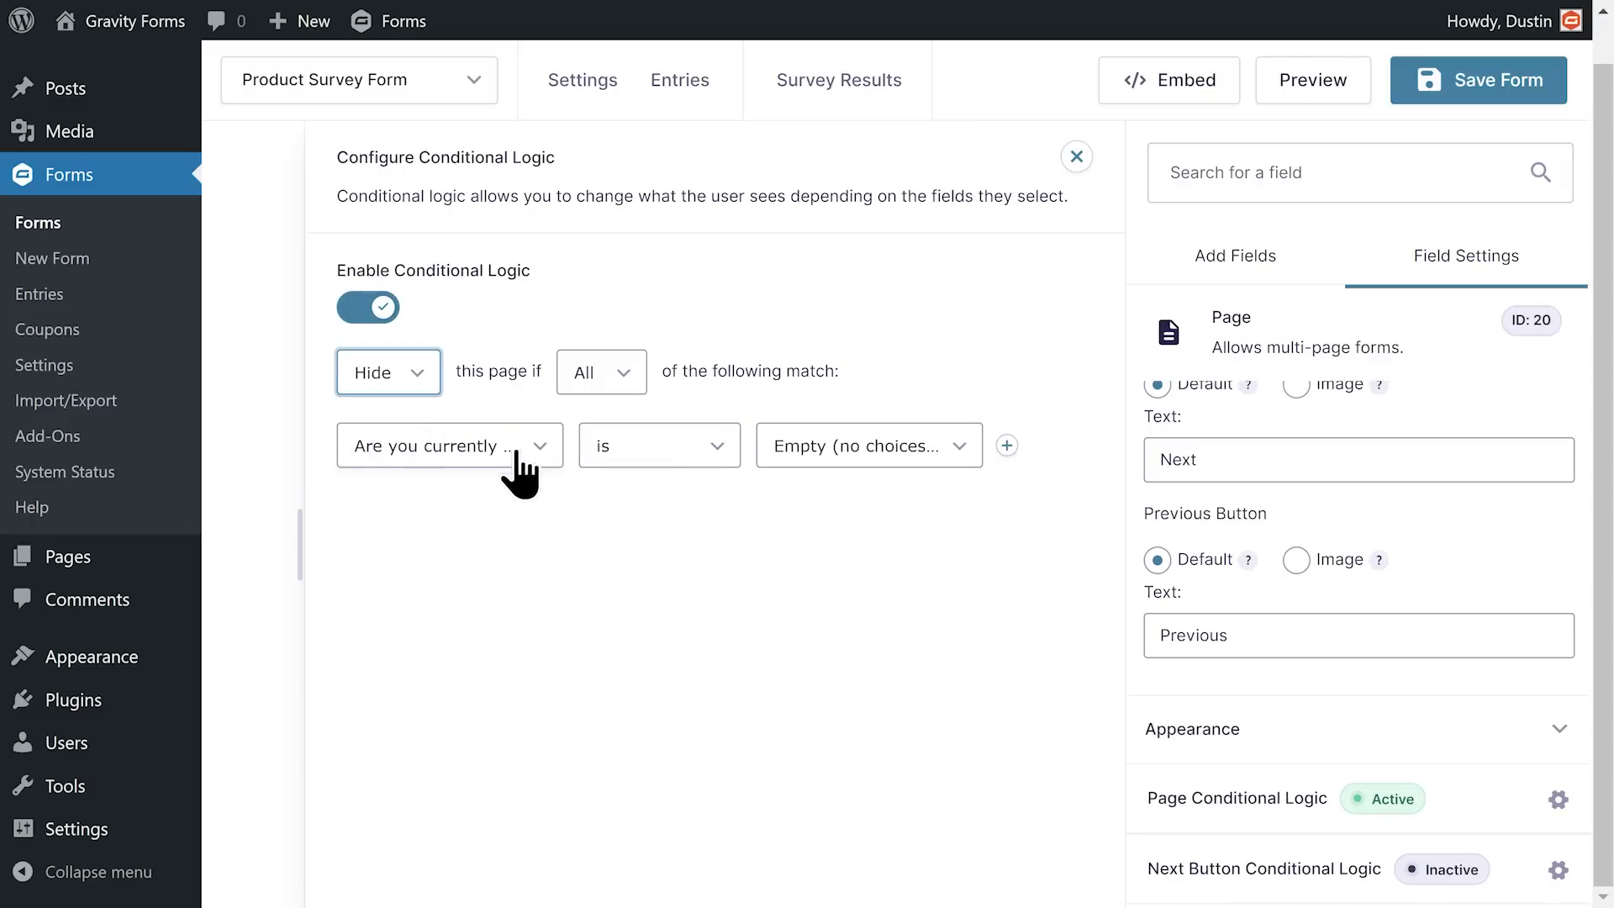
pyautogui.click(513, 449)
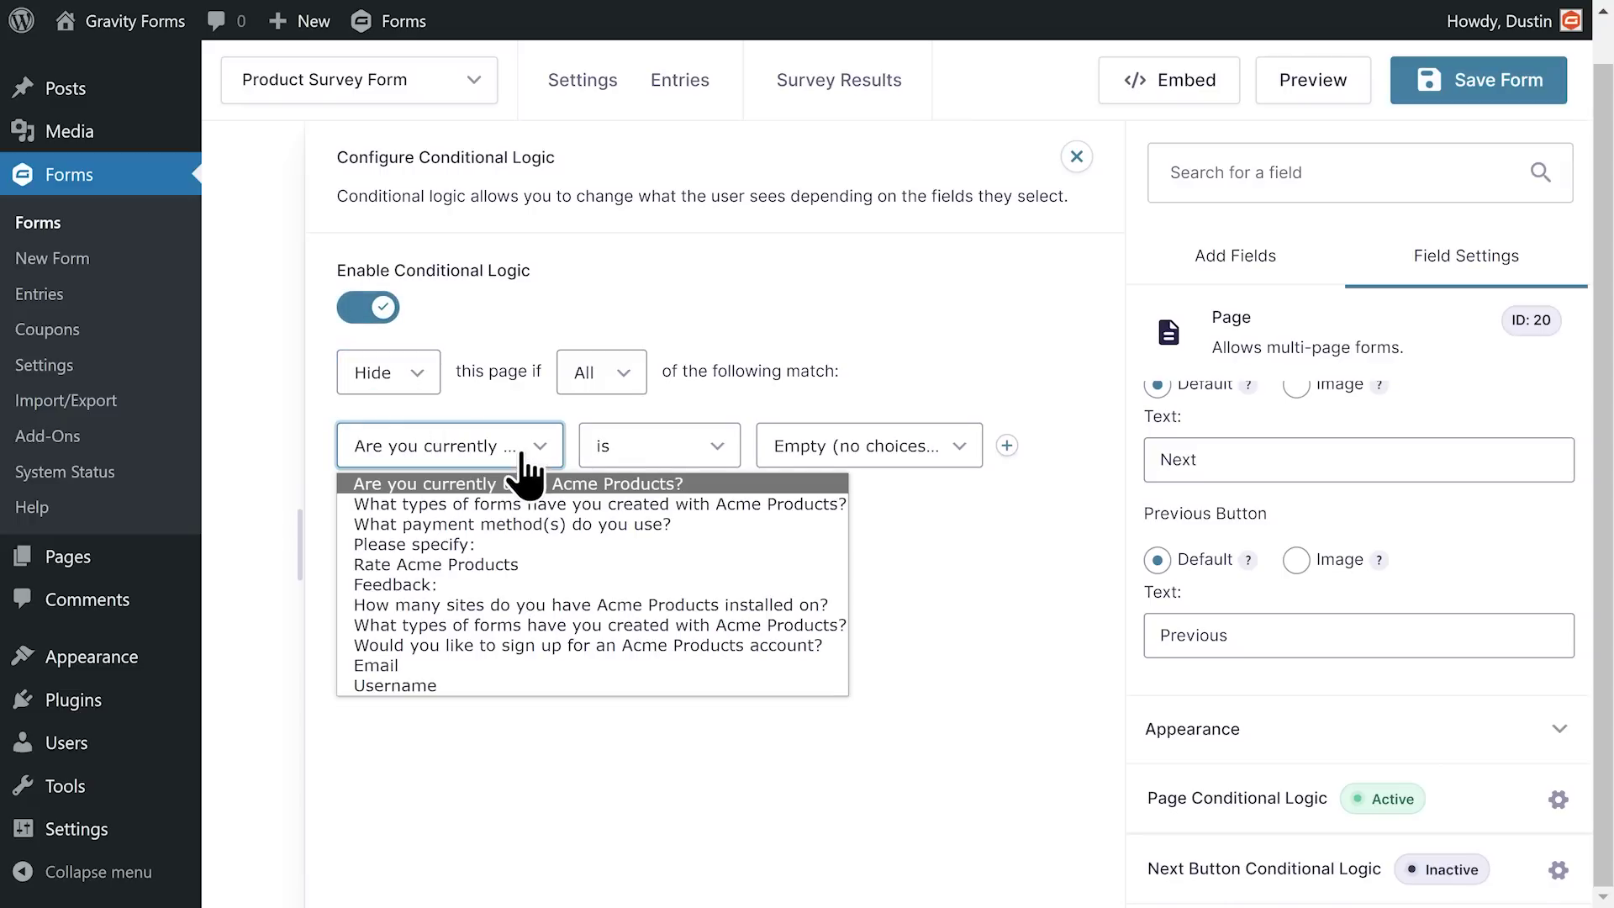
pyautogui.click(718, 486)
pyautogui.click(831, 452)
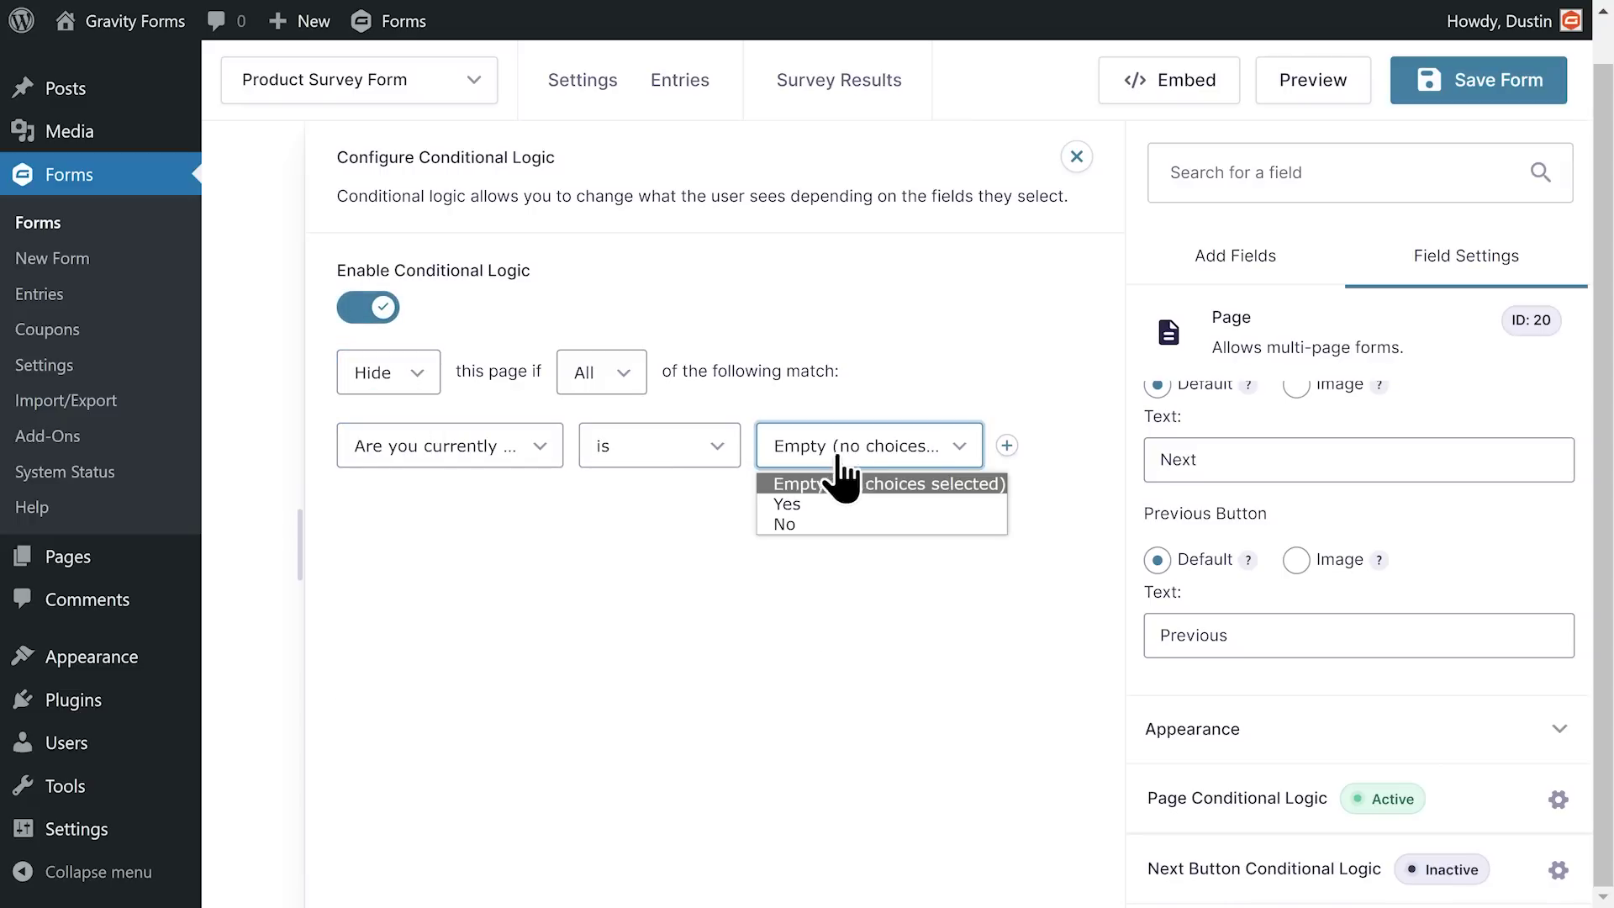
pyautogui.click(874, 528)
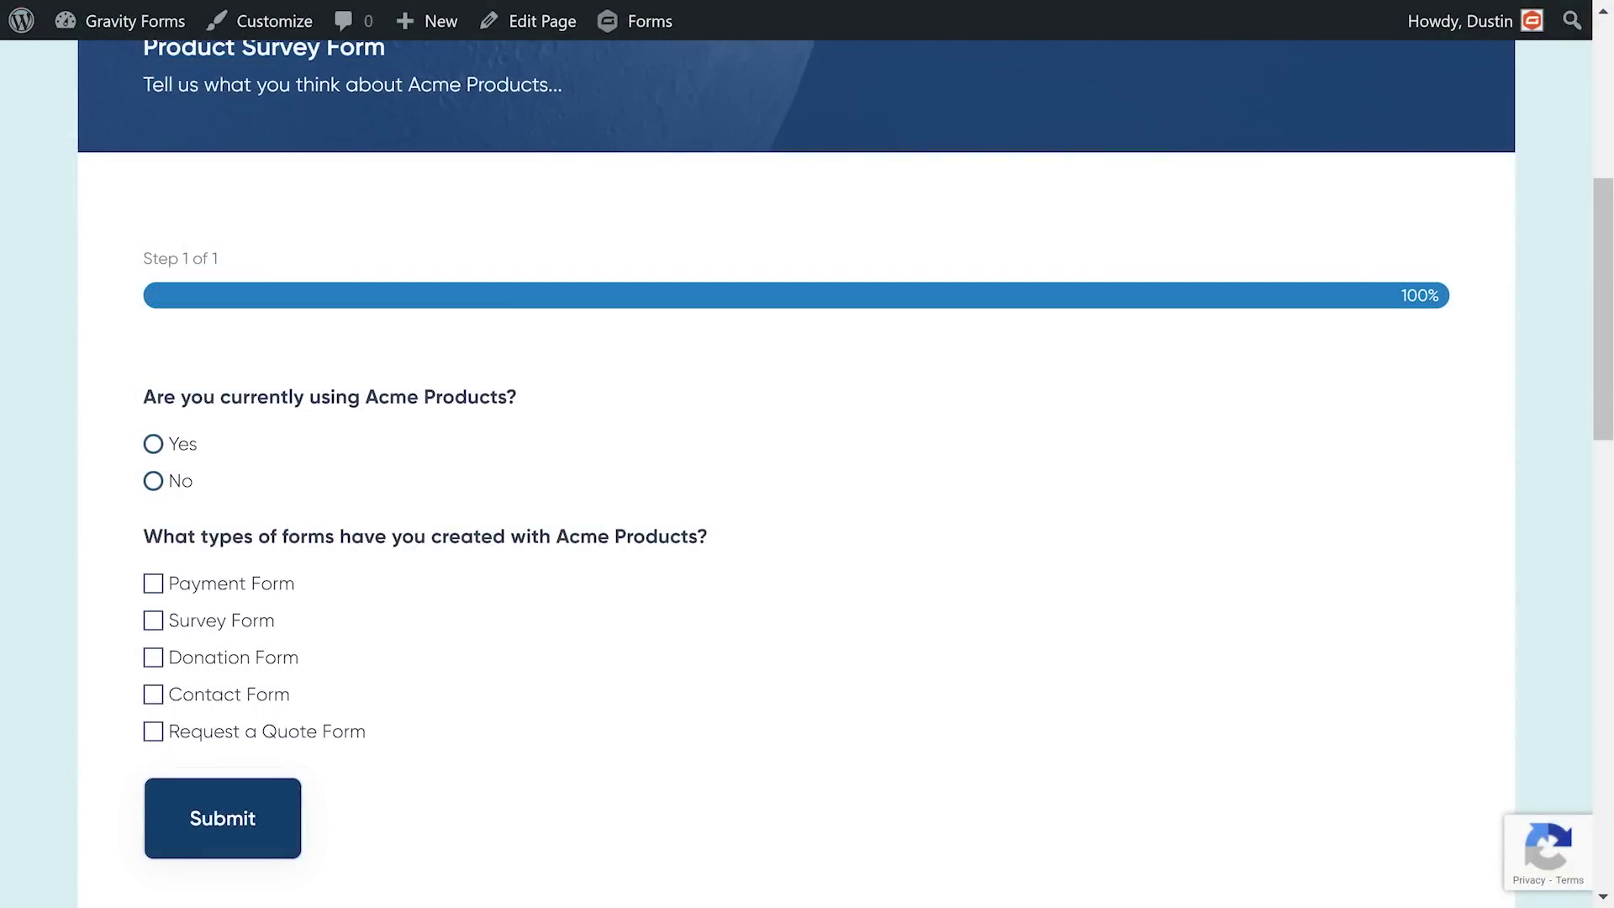
# Step: In the preview, tick Payment Form, then on step 2 enter a sample e-mail address and begin a username
pyautogui.click(153, 583)
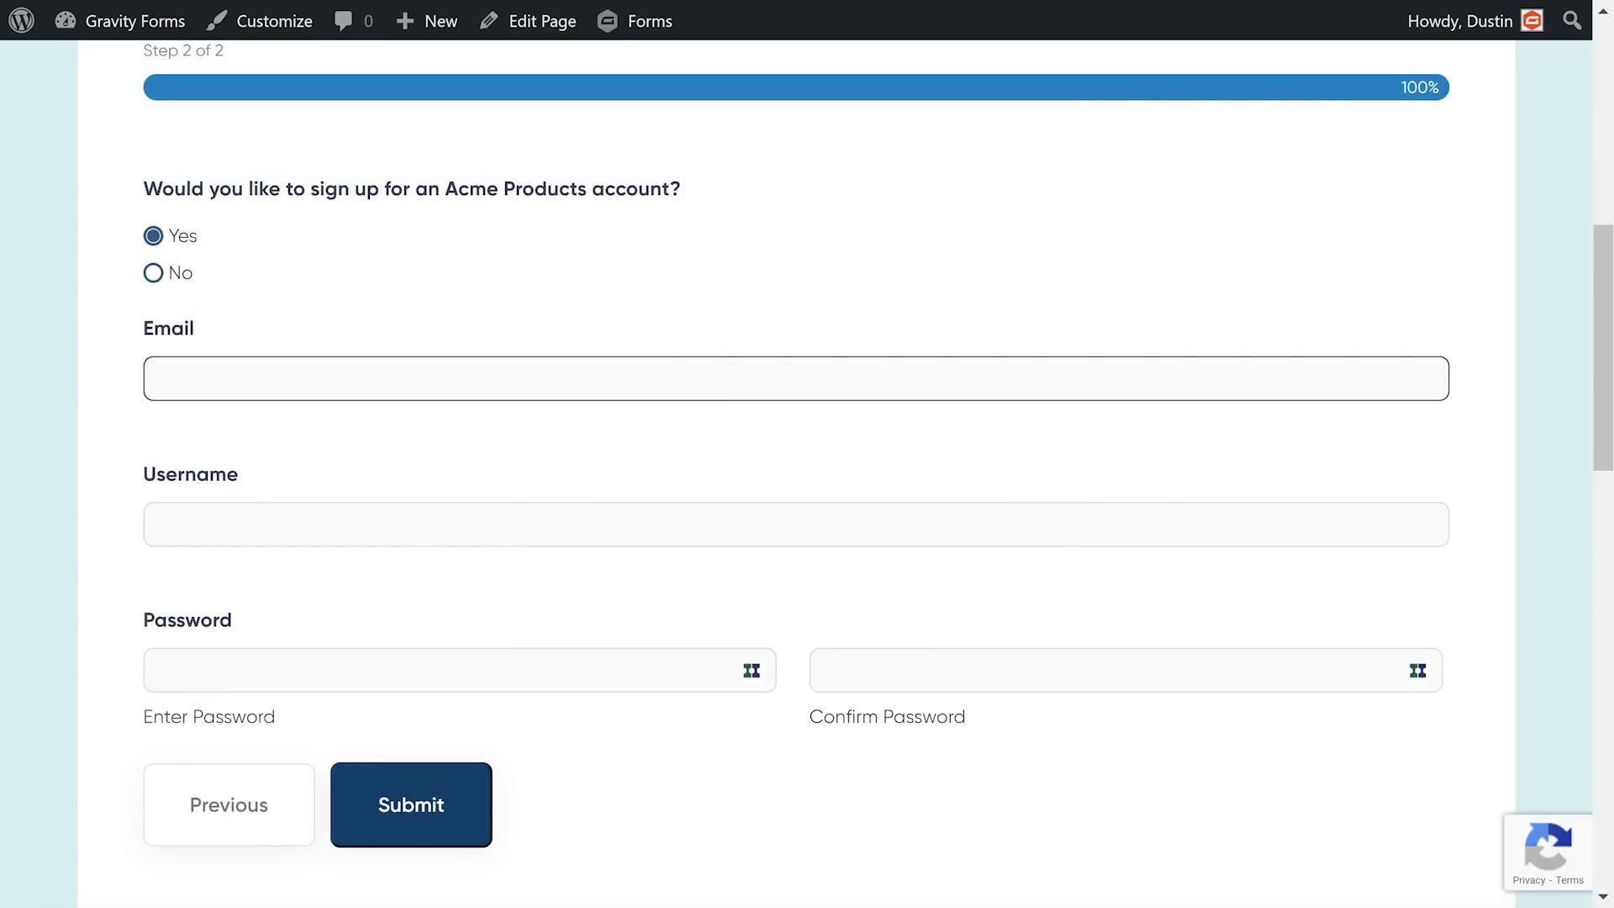
pyautogui.write('AnExampleEmail@email.com')
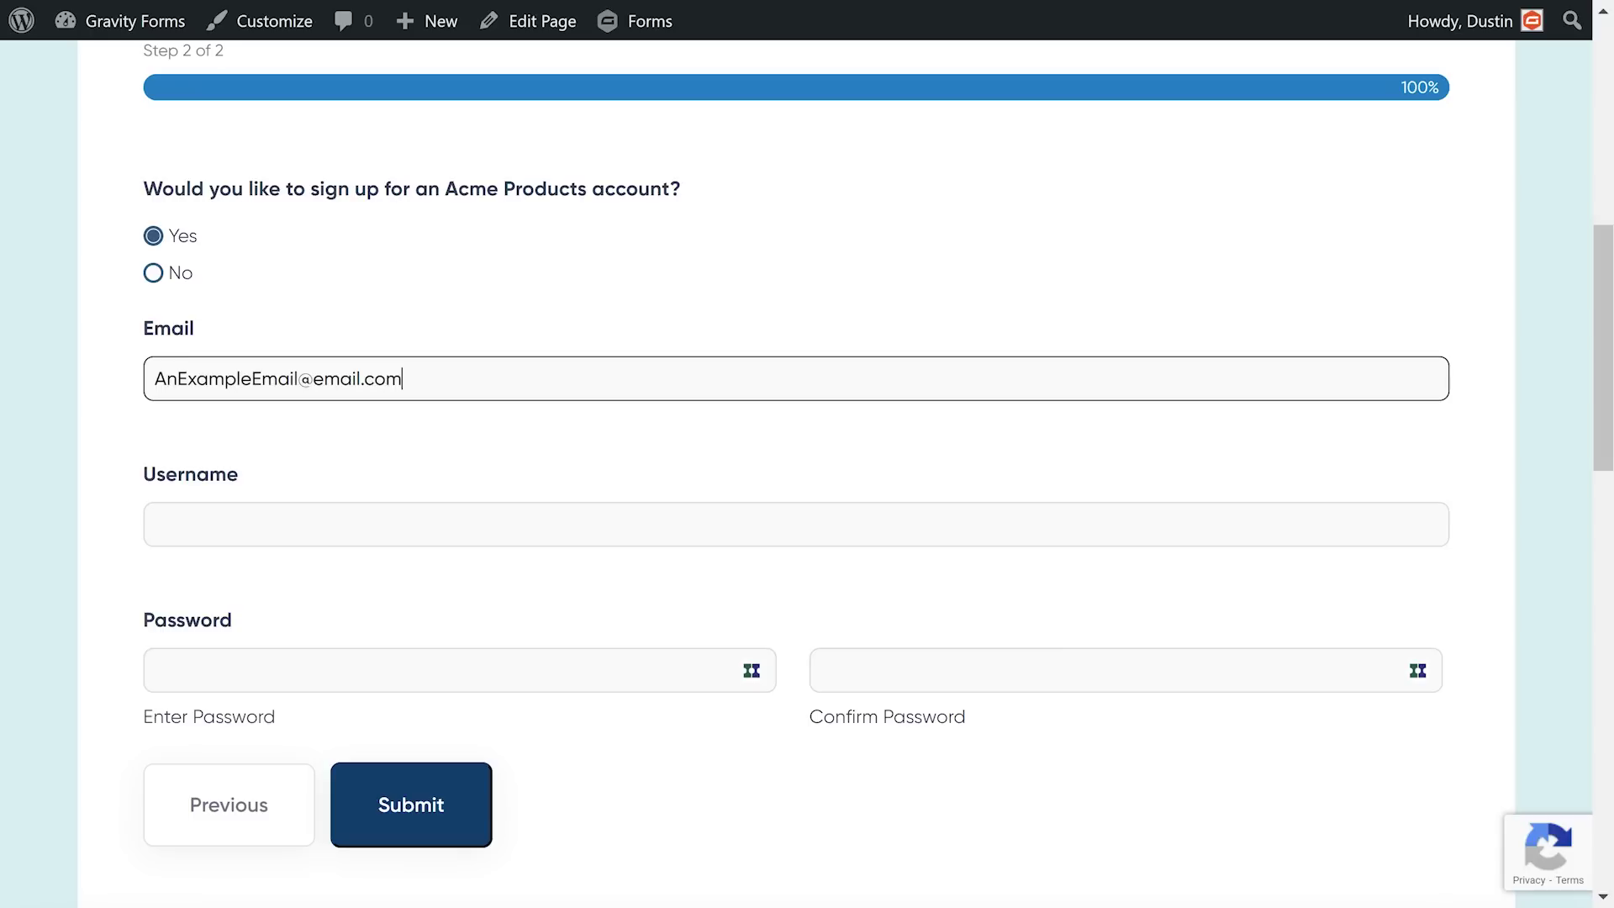
pyautogui.click(155, 524)
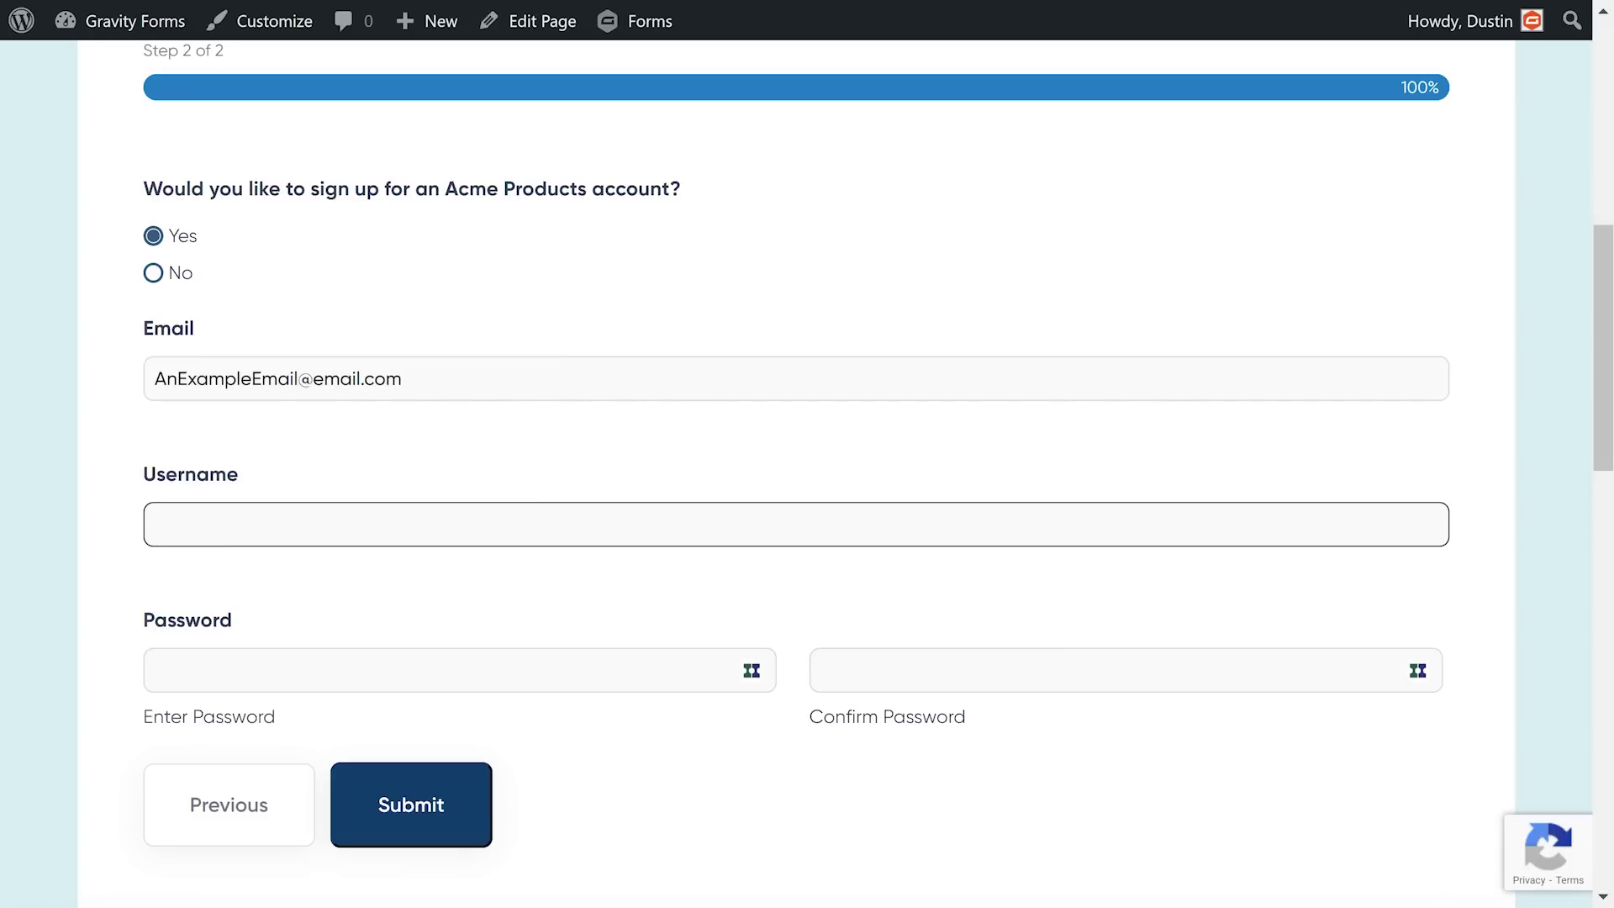
pyautogui.write('Real Pe')
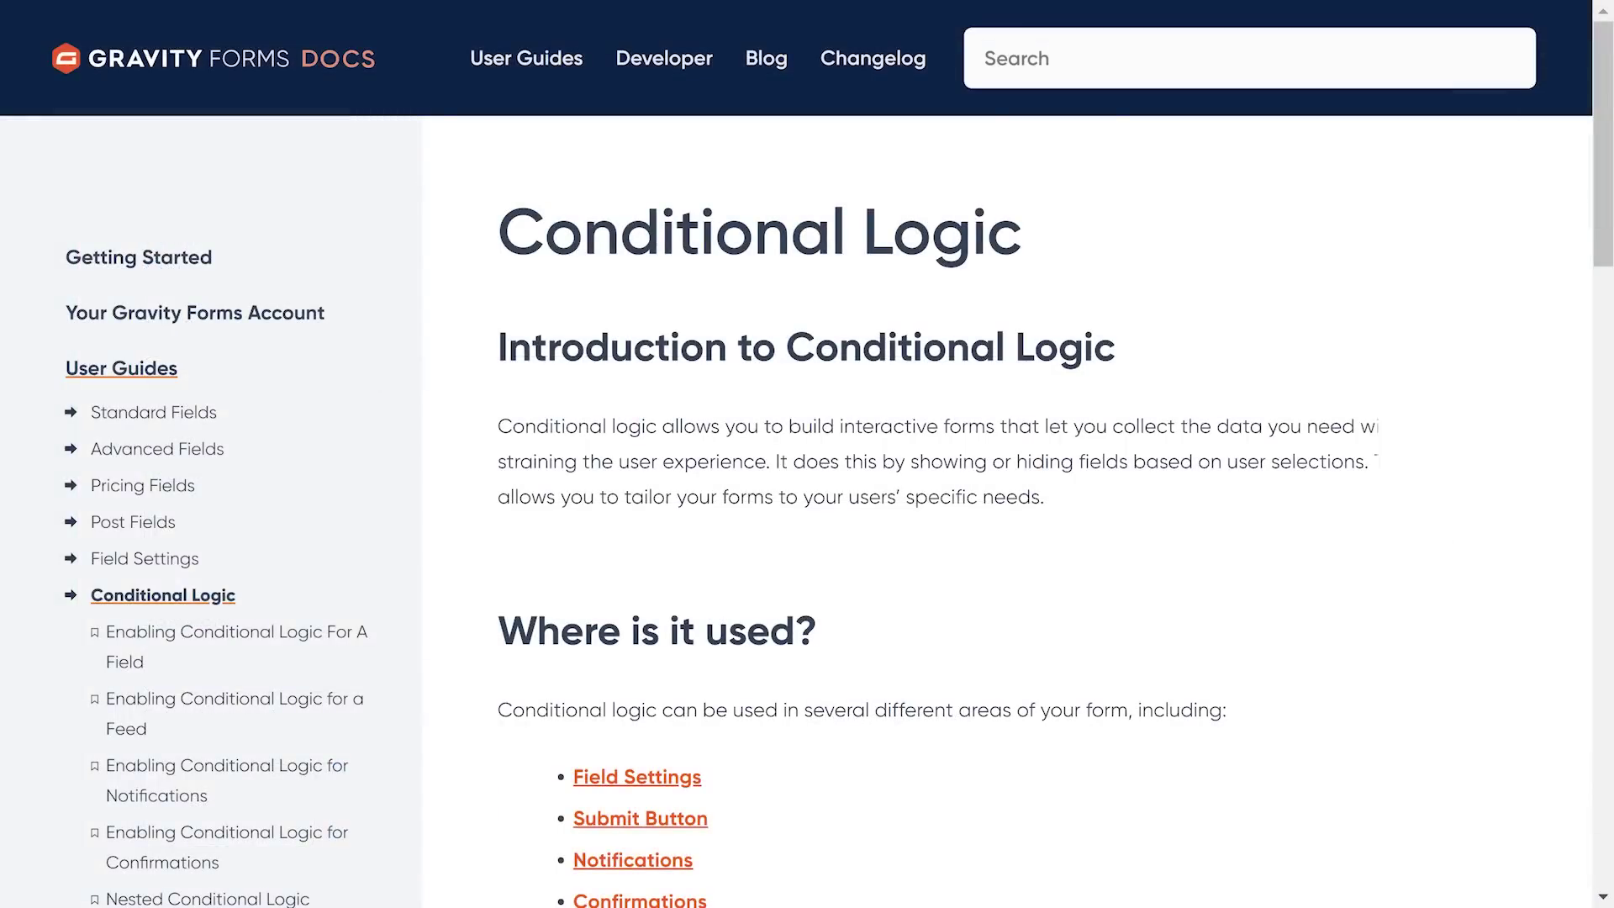
pyautogui.scroll(-2, 807, 454)
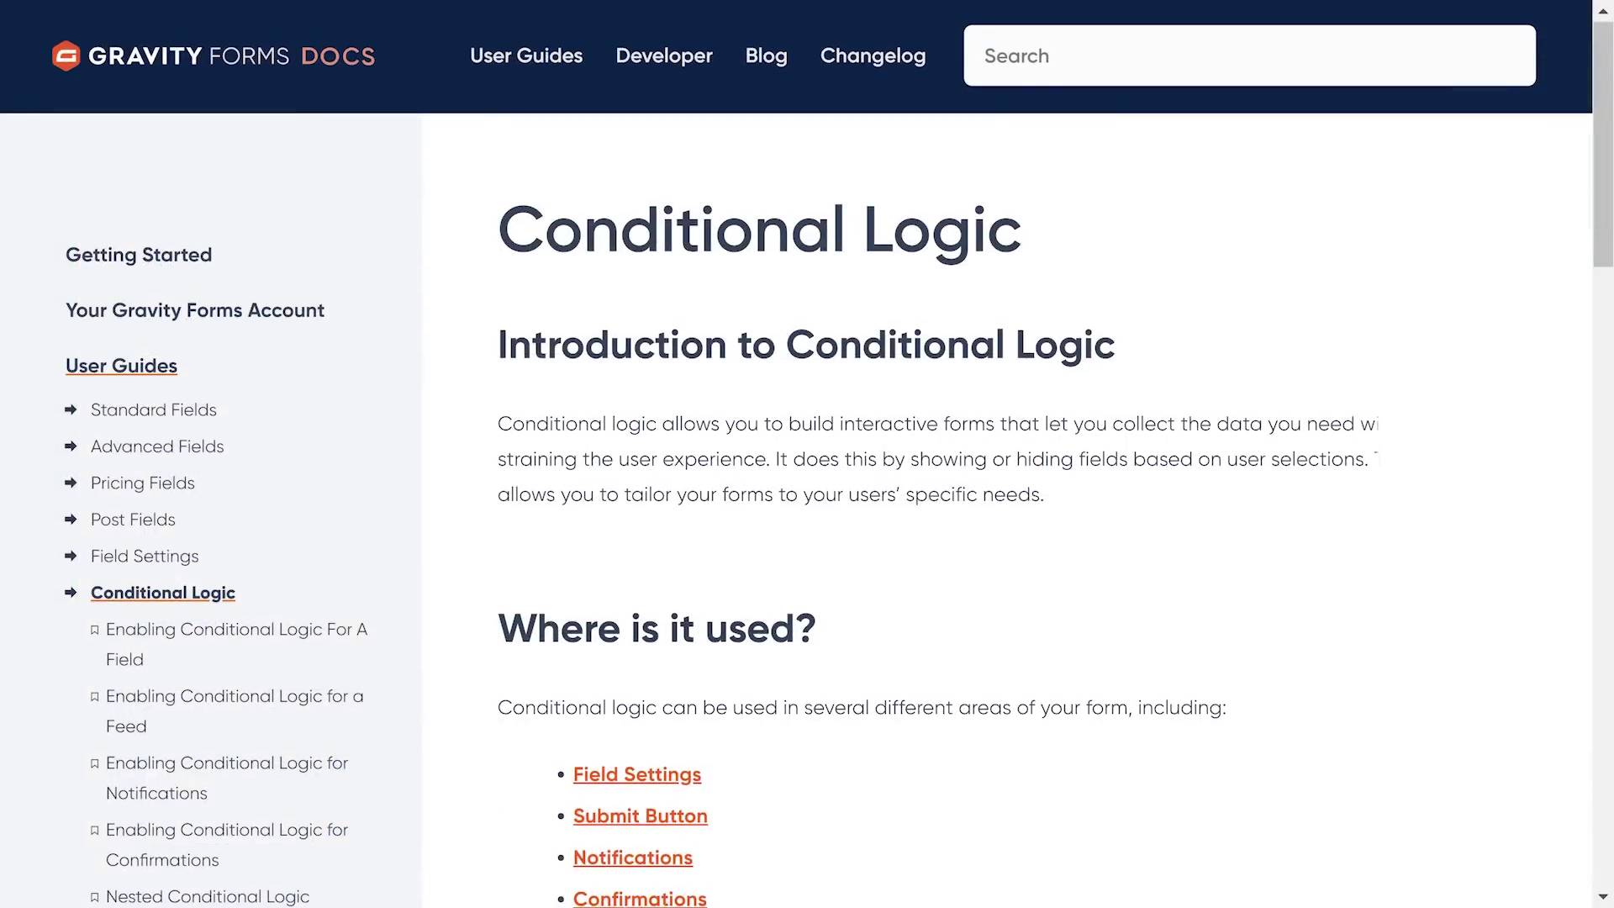
pyautogui.scroll(-3, 807, 454)
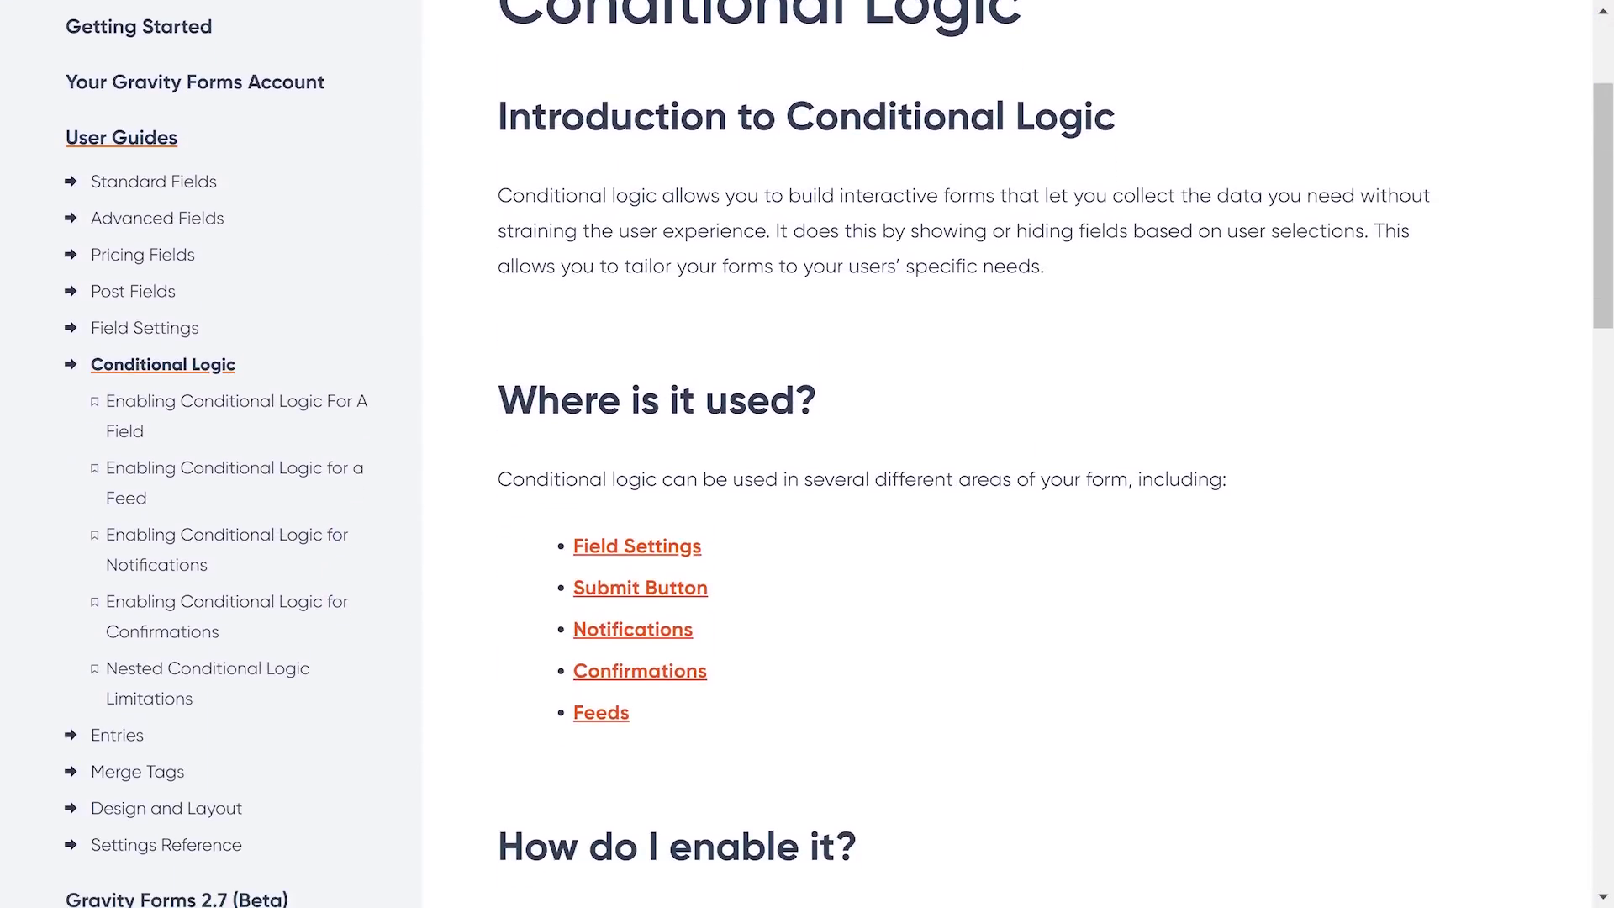
pyautogui.scroll(-3, 807, 453)
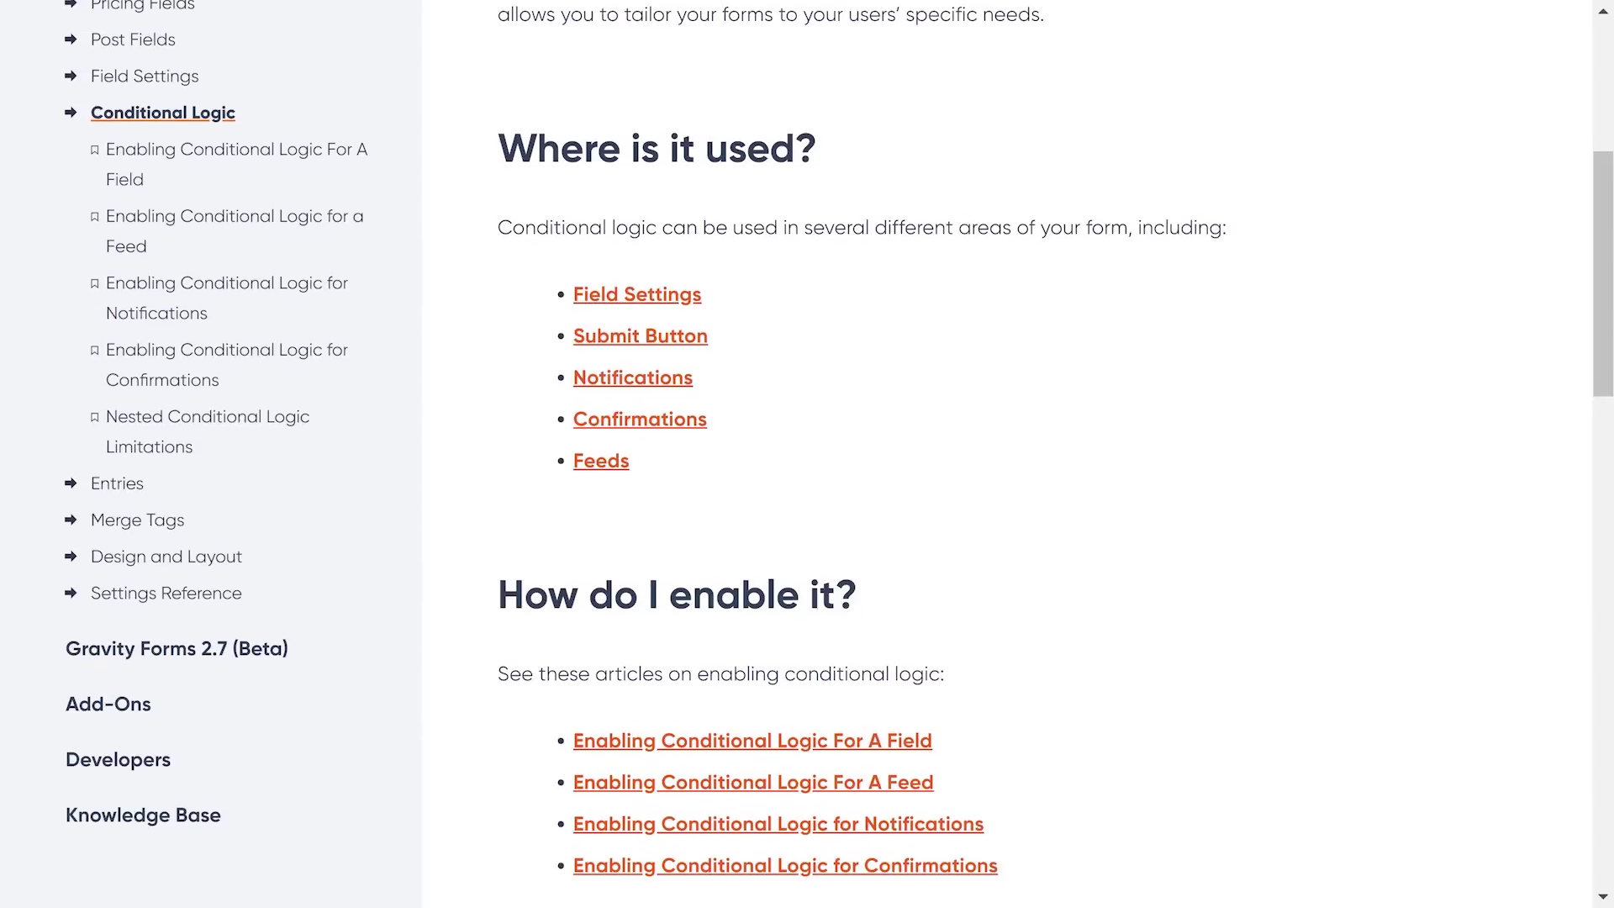
pyautogui.scroll(-2, 806, 454)
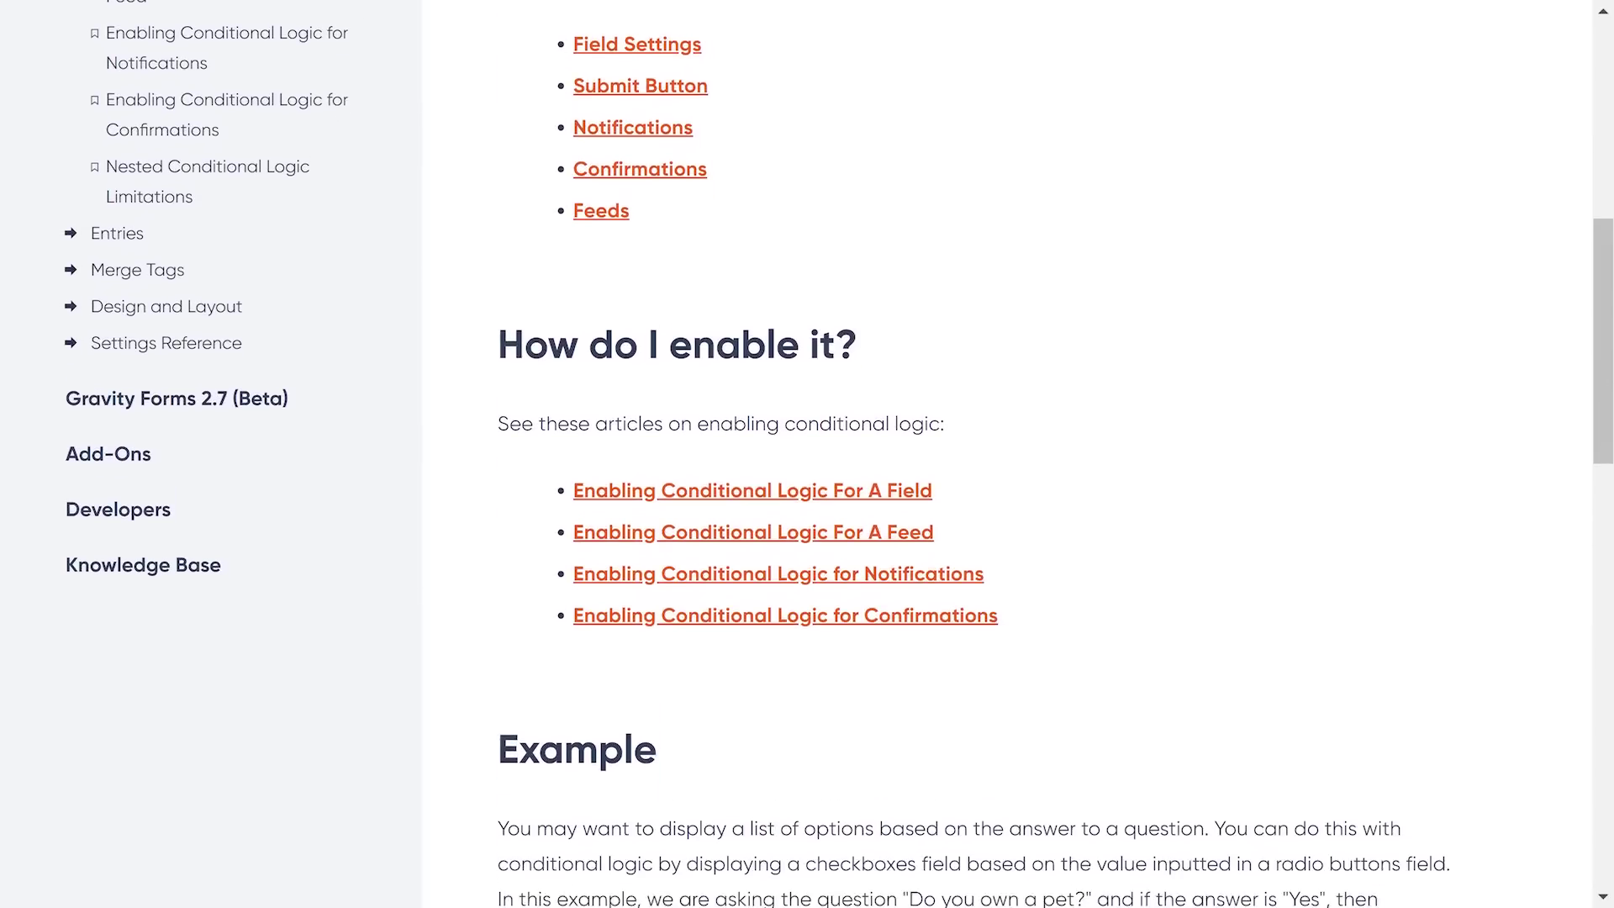